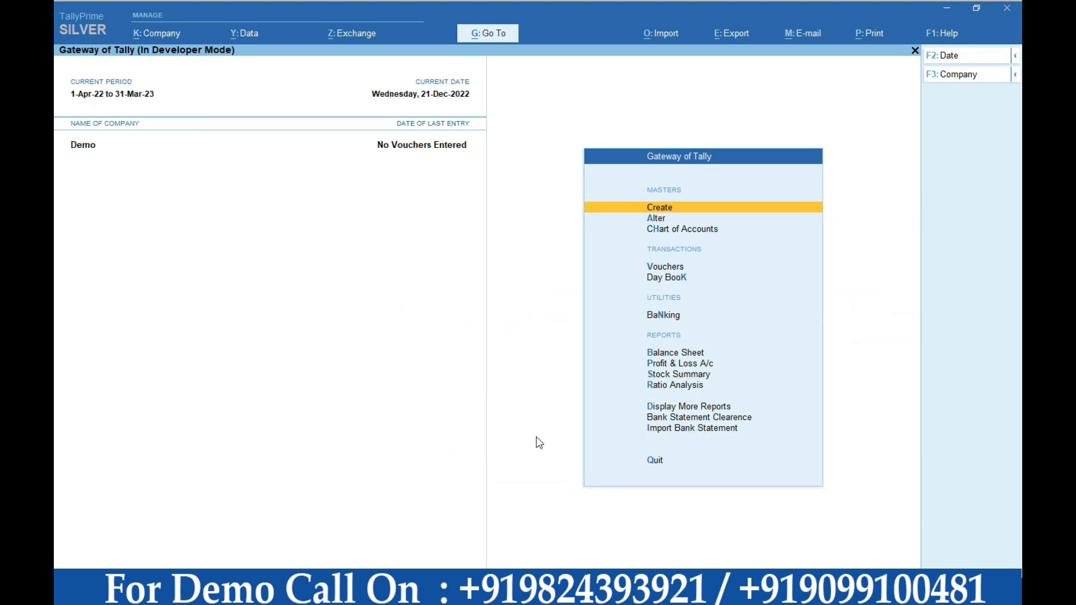
# Step: Review the locally configured TDL files and the local TDL settings in TDL Management, and return to the Gateway of Tally
pyautogui.click(939, 33)
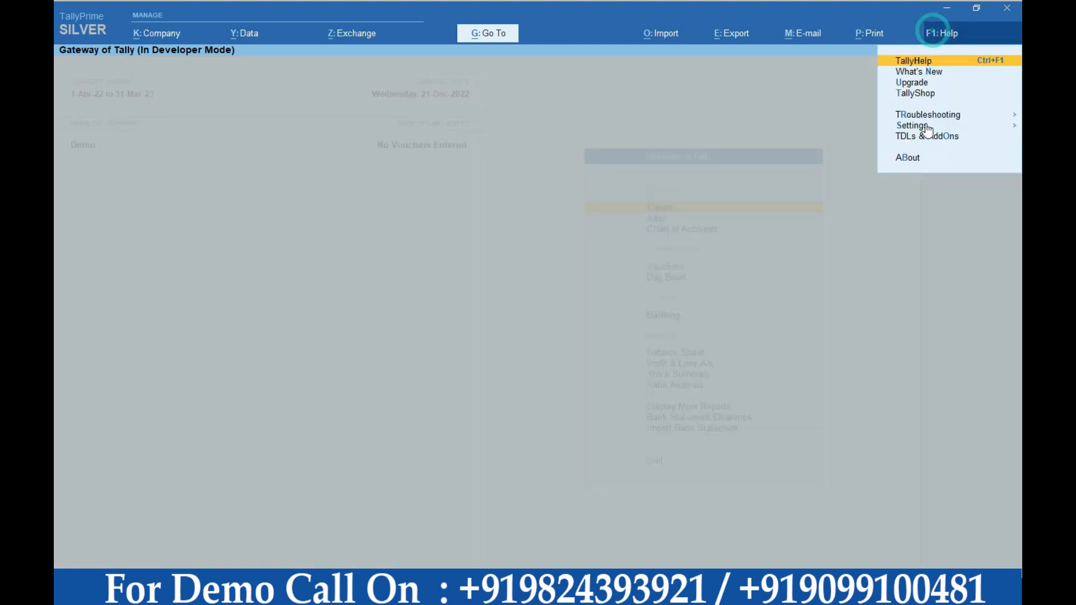
pyautogui.click(920, 136)
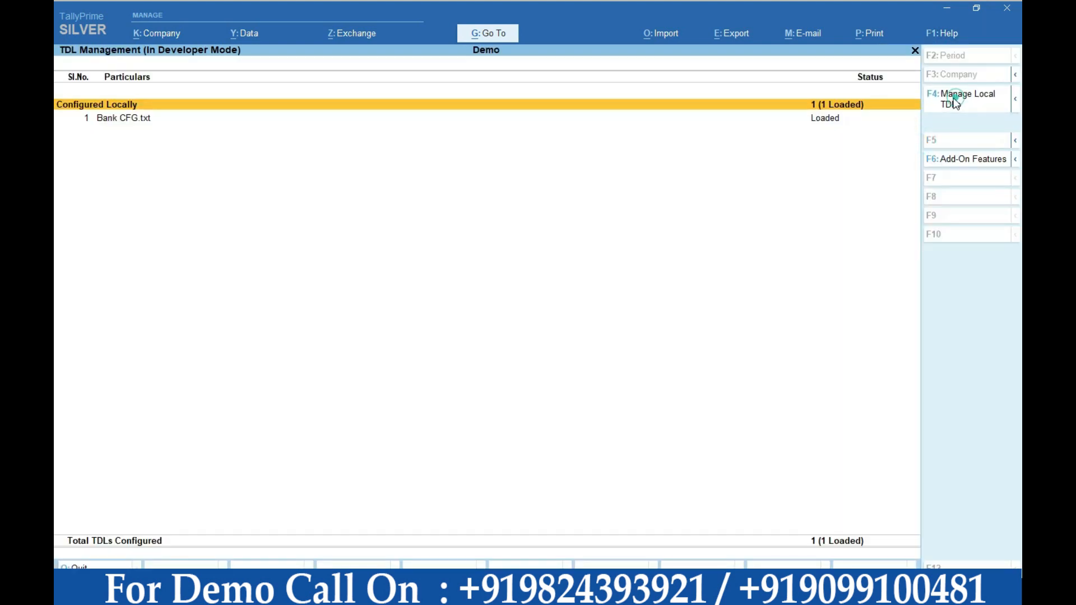
pyautogui.click(952, 98)
pyautogui.press('Return')
pyautogui.press('Return')
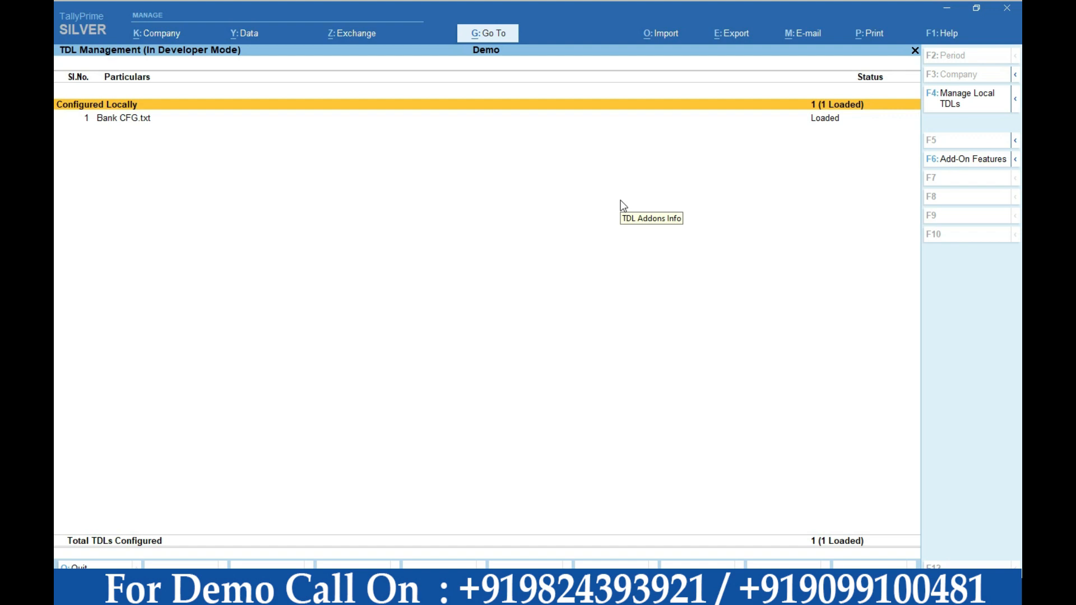
pyautogui.press('Escape')
# Step: Switch to Excel to view the HDFC bank statement of accounts, and return to Tally
pyautogui.hotkey('alt', 'Tab')
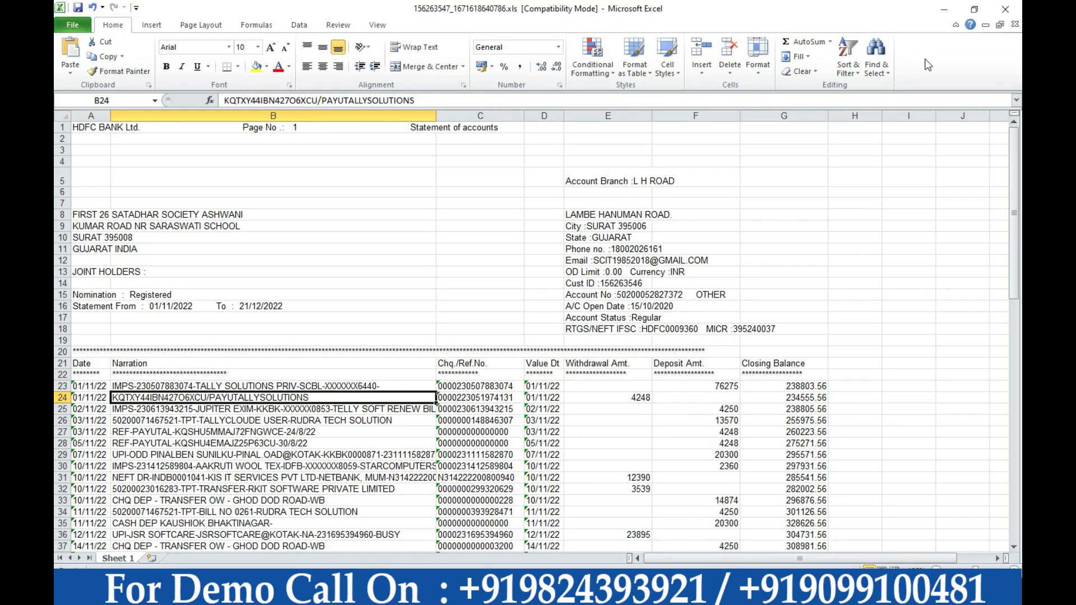
pyautogui.click(943, 10)
pyautogui.press('Down')
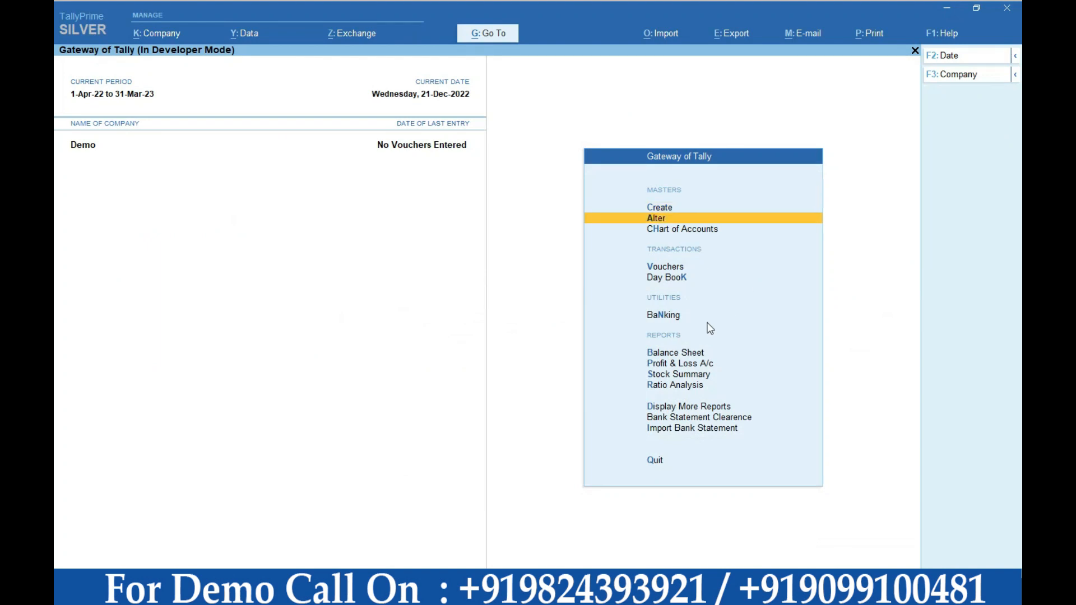
pyautogui.press('Up')
pyautogui.press('Down')
pyautogui.hotkey('alt', 'Tab')
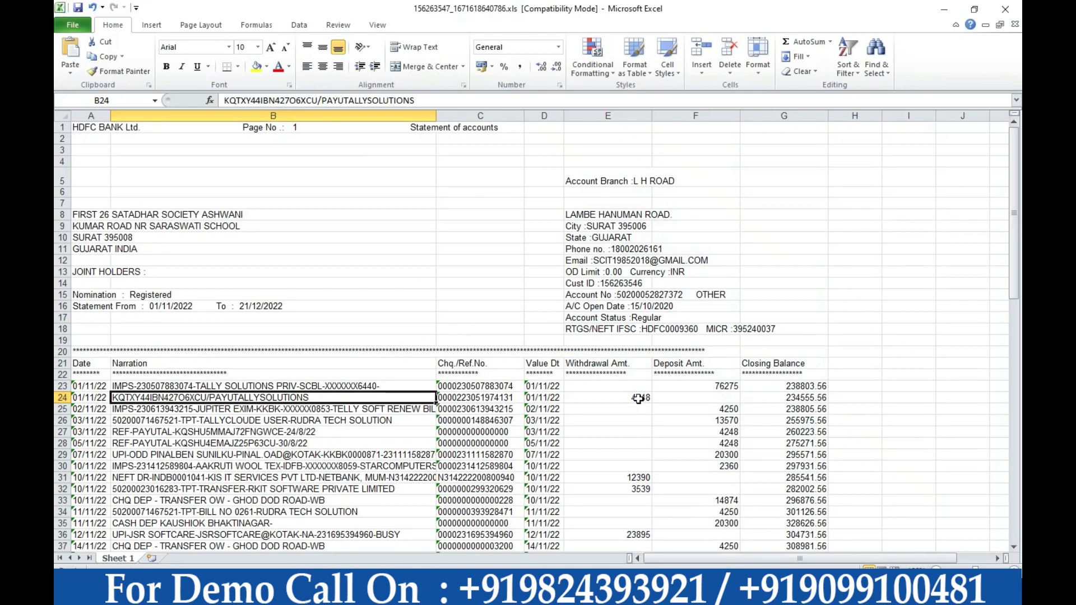
pyautogui.click(945, 11)
# Step: Open the HDFC BANK ledger for alteration
pyautogui.press('Down')
pyautogui.press('Up')
pyautogui.press('Down')
pyautogui.press('Up')
pyautogui.press('Return')
pyautogui.press('Down')
pyautogui.press('Down')
pyautogui.press('Down')
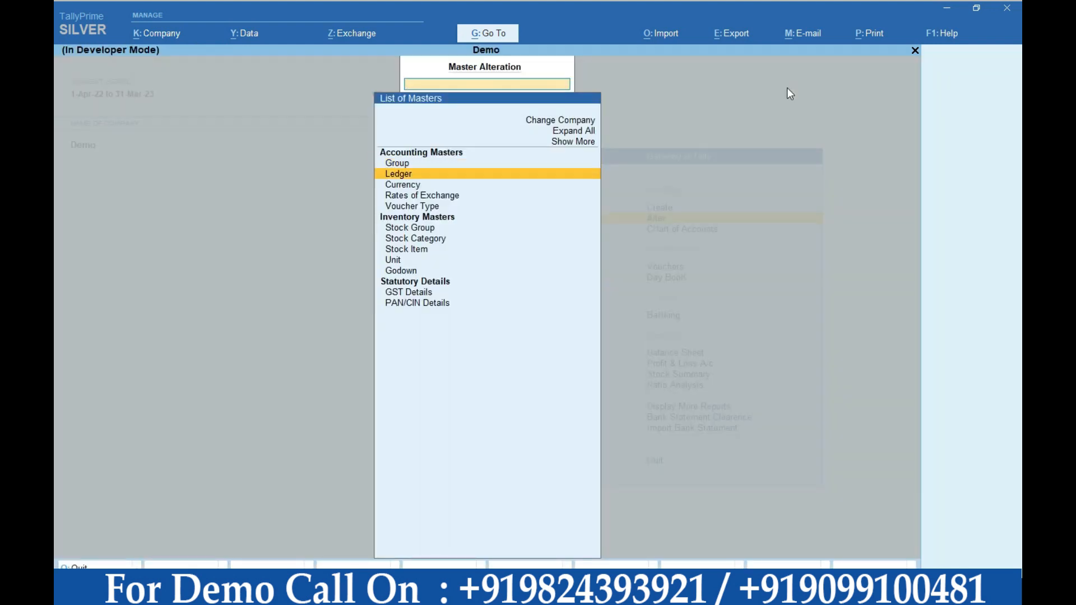
pyautogui.press('Up')
pyautogui.press('Up')
pyautogui.press('Return')
pyautogui.write('hd')
pyautogui.press('Return')
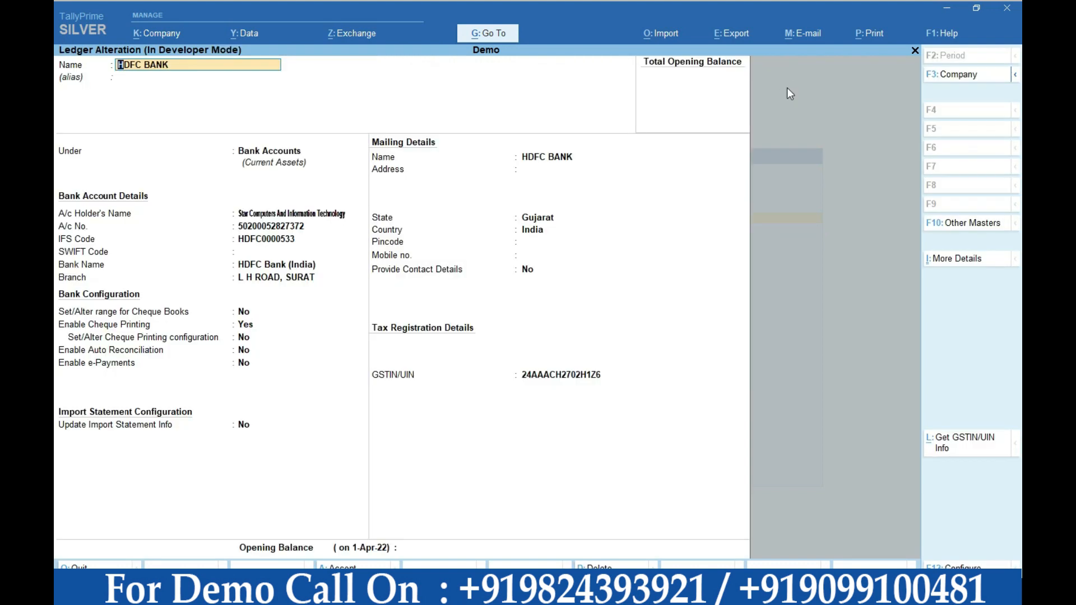
# Step: Set Update Import Statement Info to Yes in the HDFC BANK ledger, keeping its bank account details and bank configuration
pyautogui.press('Return')
pyautogui.press('Return')
pyautogui.press('Return')
pyautogui.press('Return')
pyautogui.press('Return')
pyautogui.press('Return')
pyautogui.press('Return')
pyautogui.press('Return')
pyautogui.press('Return')
pyautogui.press('Return')
pyautogui.press('Return')
pyautogui.press('Return')
pyautogui.press('Return')
pyautogui.press('Return')
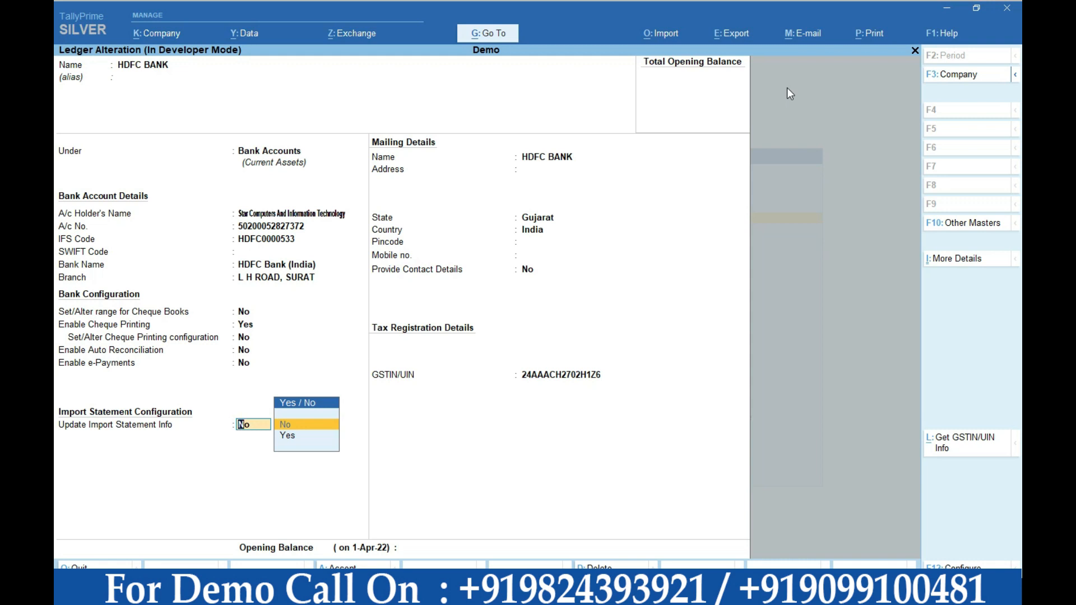
pyautogui.press('Down')
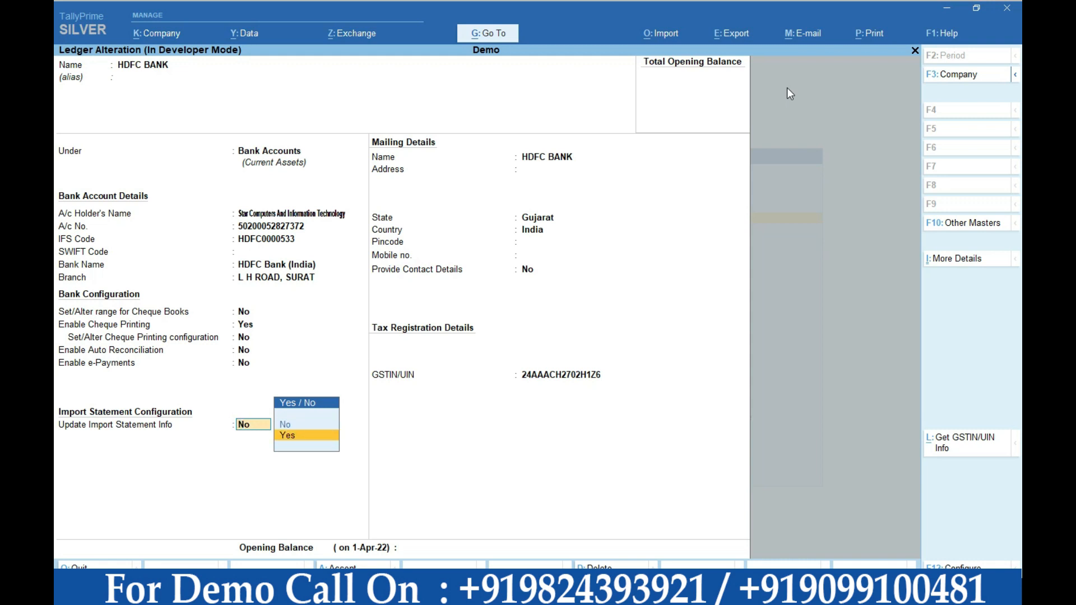
pyautogui.press('Return')
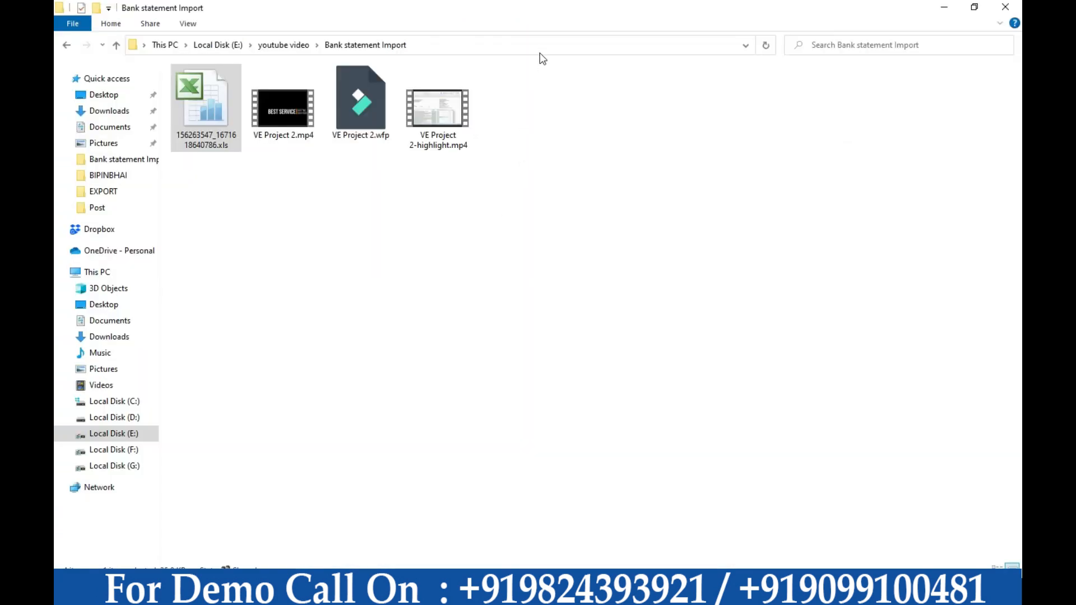
# Step: Set the statement folder to E:\youtube video\Bank statement Import and select the bank statement .xls file in it
pyautogui.click(539, 43)
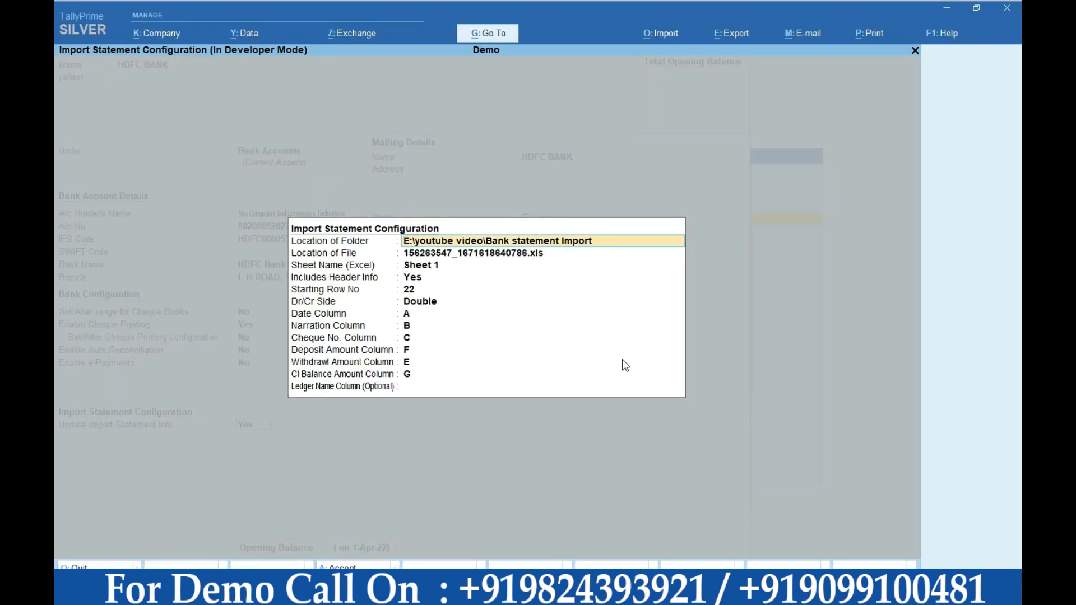
pyautogui.write('E:\\youtube video\\Bank statement Import')
pyautogui.press('Return')
pyautogui.press('Return')
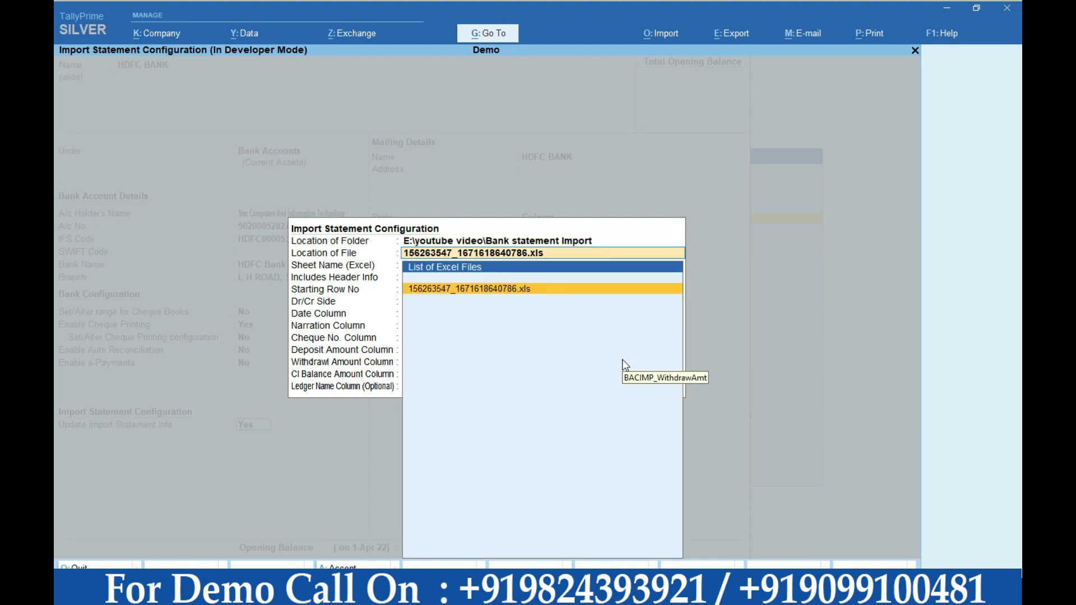
pyautogui.press('Return')
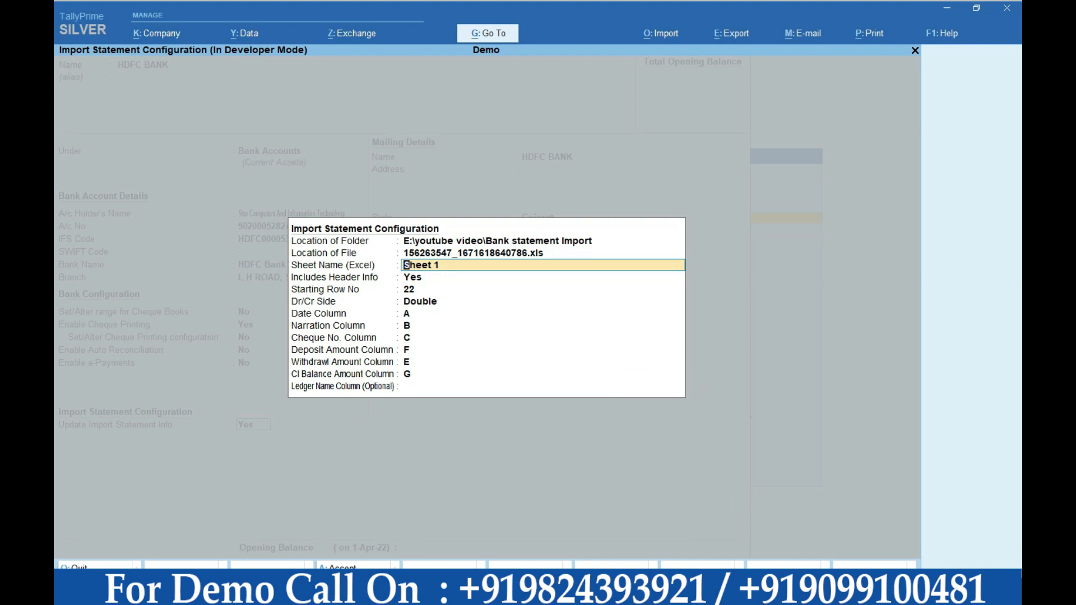
# Step: Accept Sheet 1 as the sheet name and Yes for Includes Header Info, checking both against the Excel statement
pyautogui.click(666, 593)
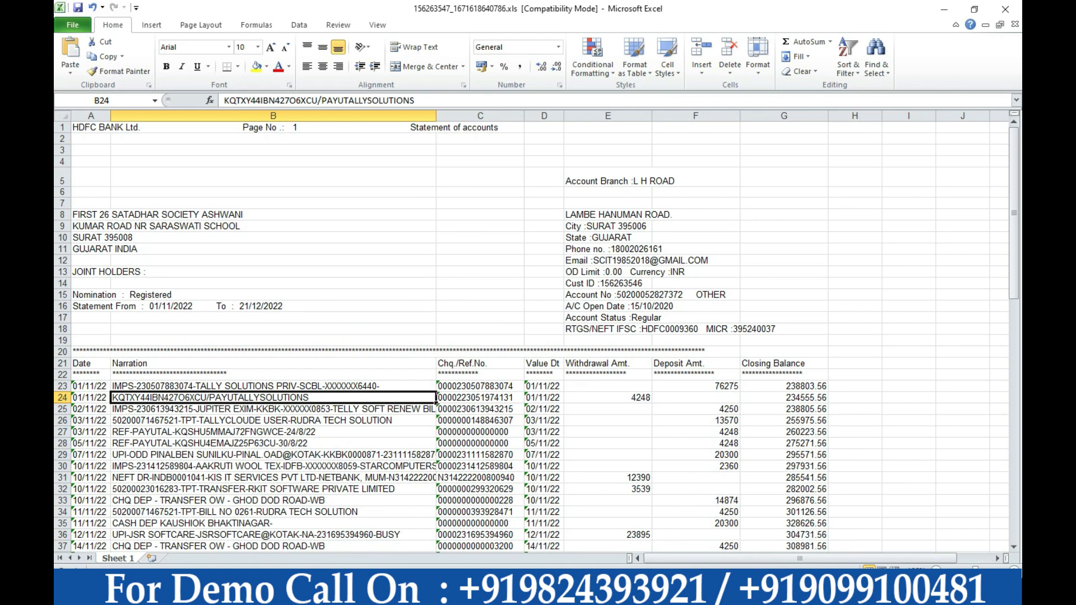
pyautogui.hotkey('alt', 'Tab')
pyautogui.press('Return')
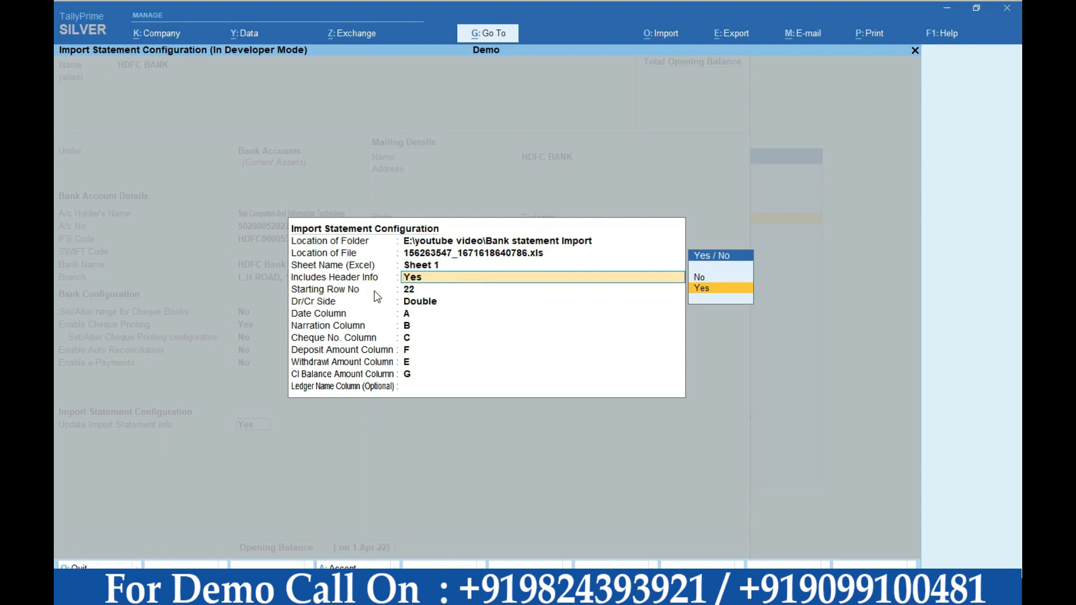
pyautogui.hotkey('alt', 'Tab')
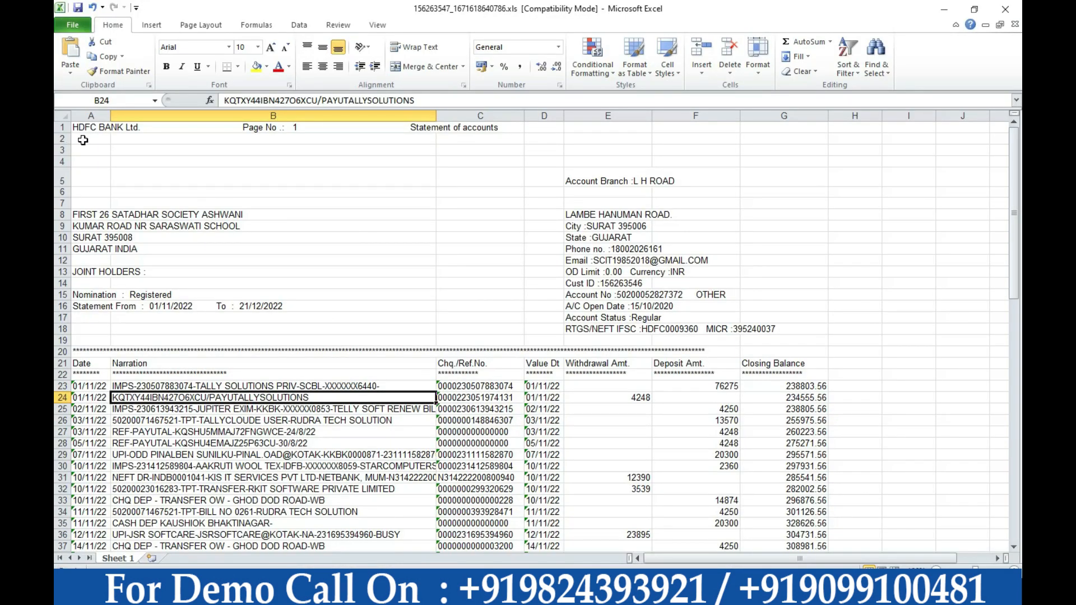
pyautogui.moveTo(91, 129); pyautogui.dragTo(808, 336)
pyautogui.click(893, 295)
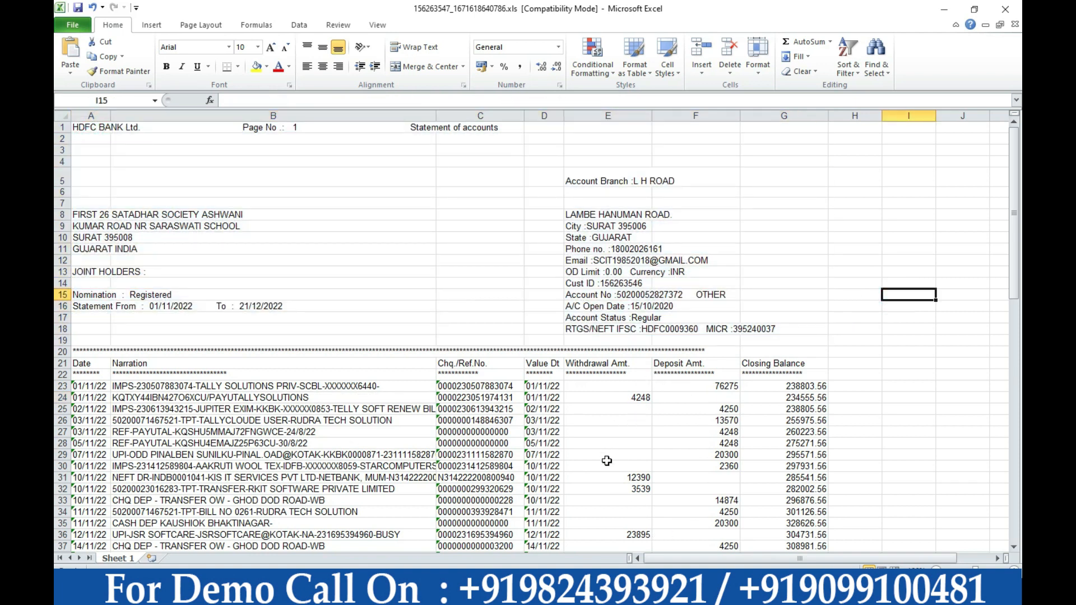
pyautogui.click(616, 591)
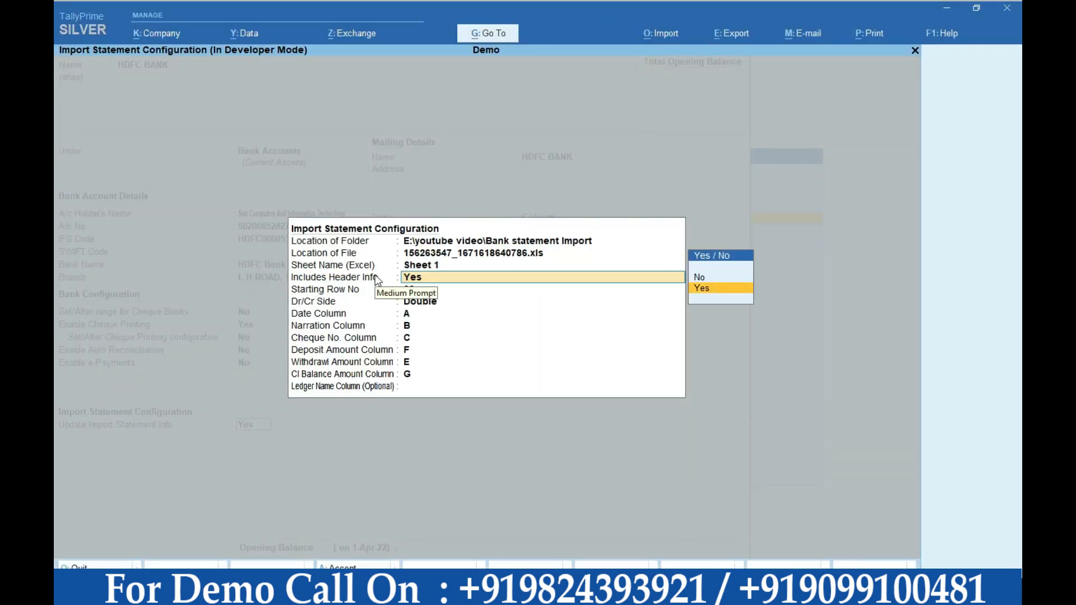
pyautogui.press('Return')
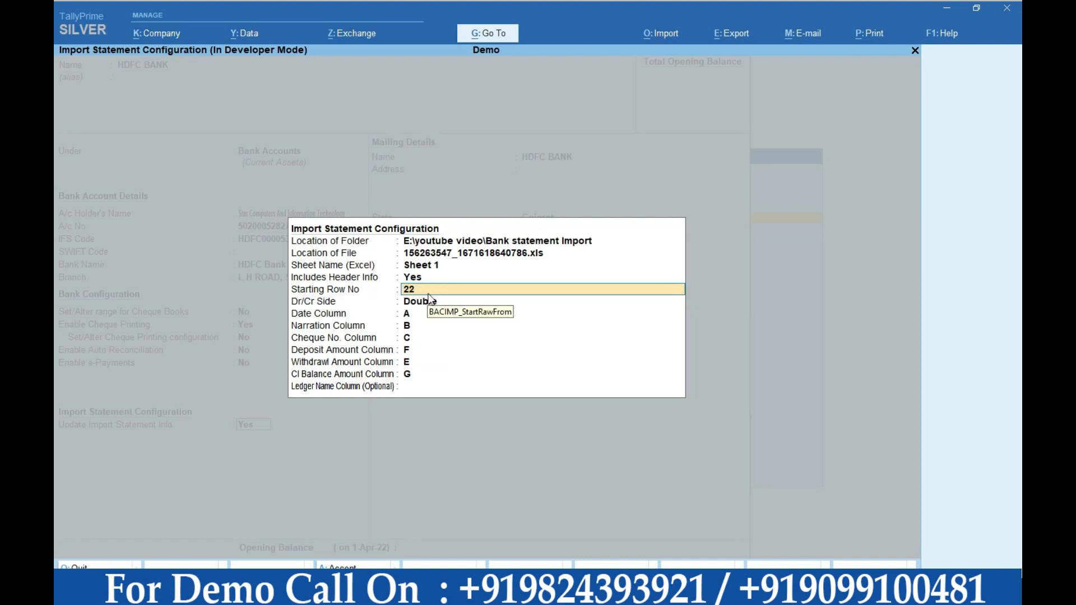
# Step: Check in the Excel statement where the transaction rows begin, and accept 22 as the Starting Row No in Tally
pyautogui.hotkey('alt', 'Tab')
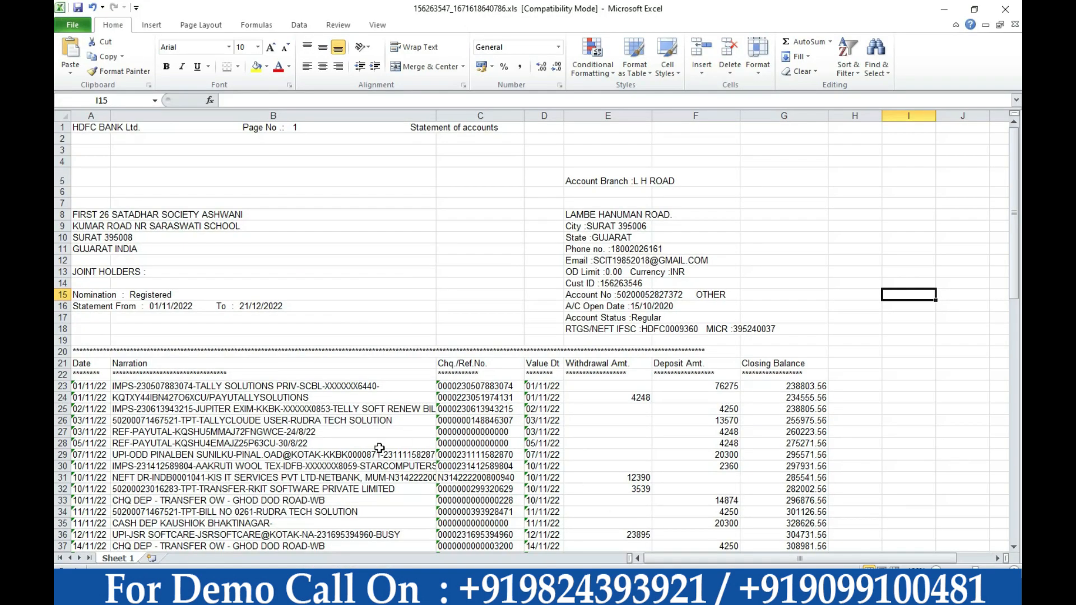
pyautogui.click(62, 386)
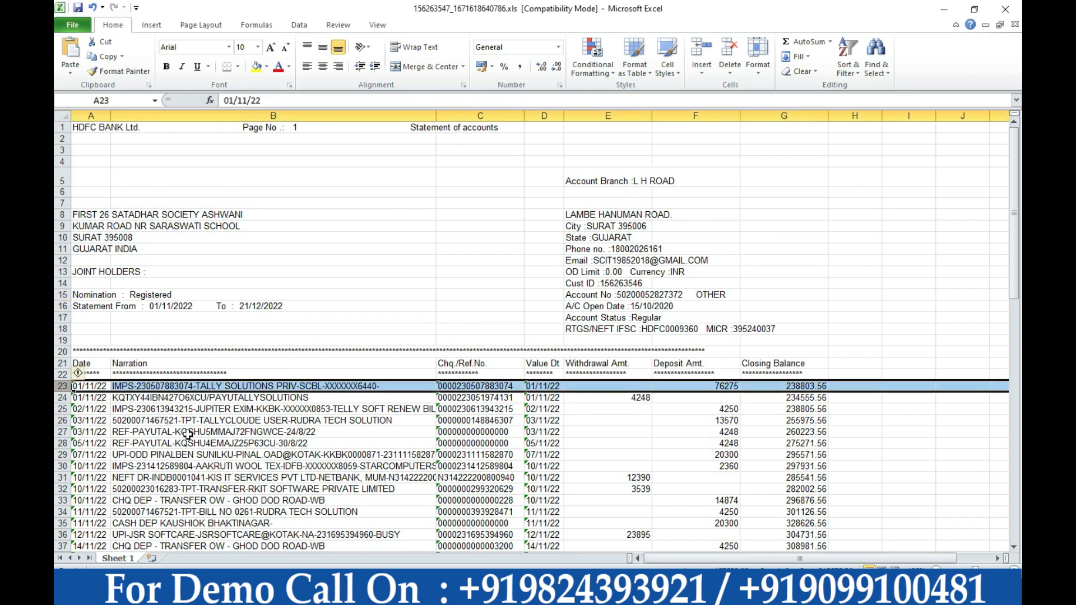
pyautogui.click(166, 413)
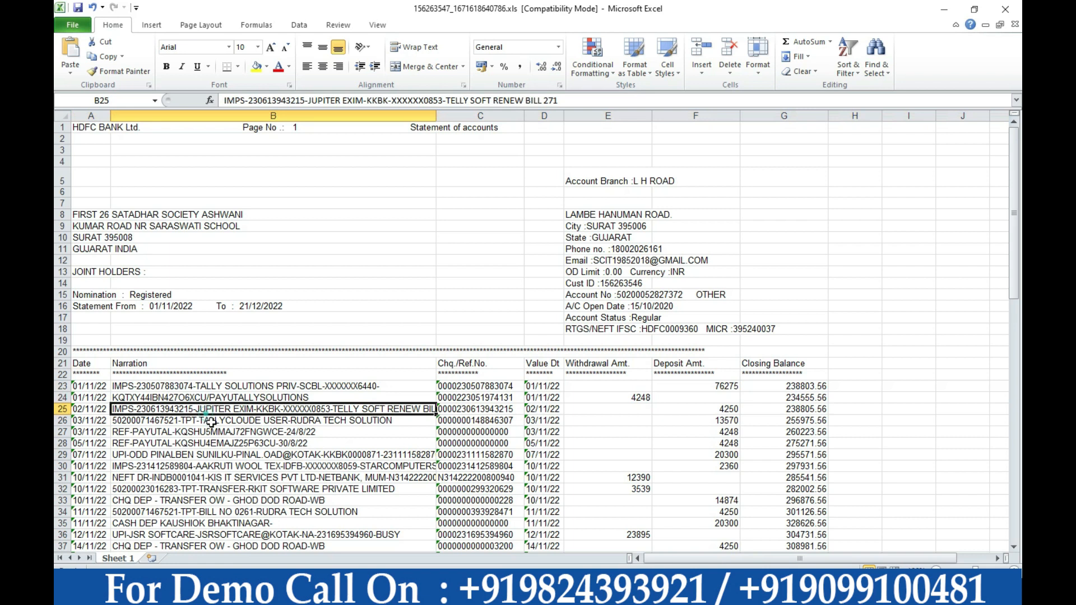
pyautogui.moveTo(184, 226); pyautogui.dragTo(624, 283)
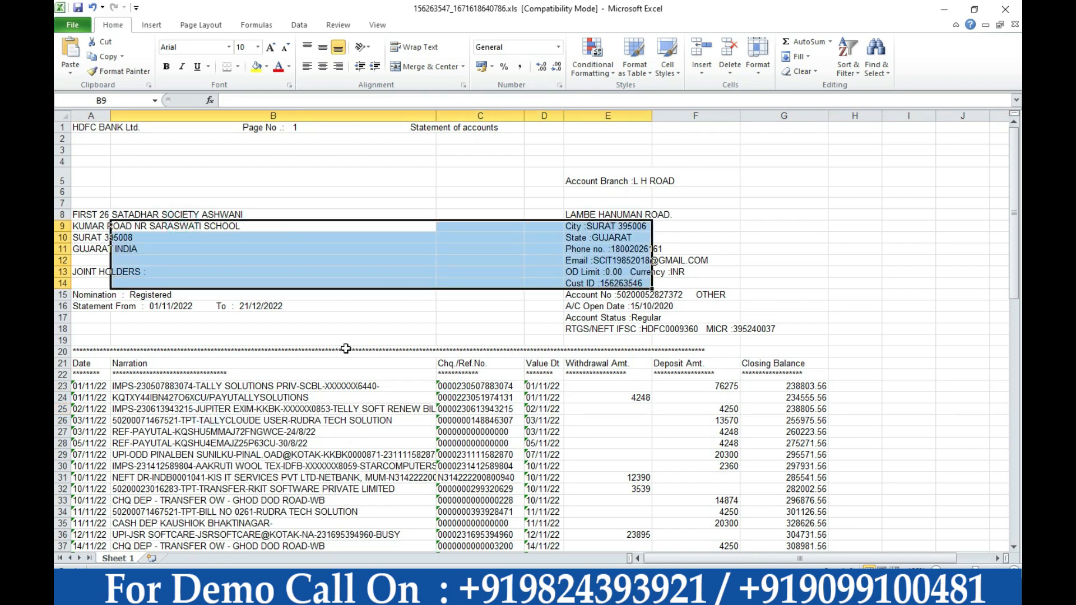
pyautogui.click(62, 375)
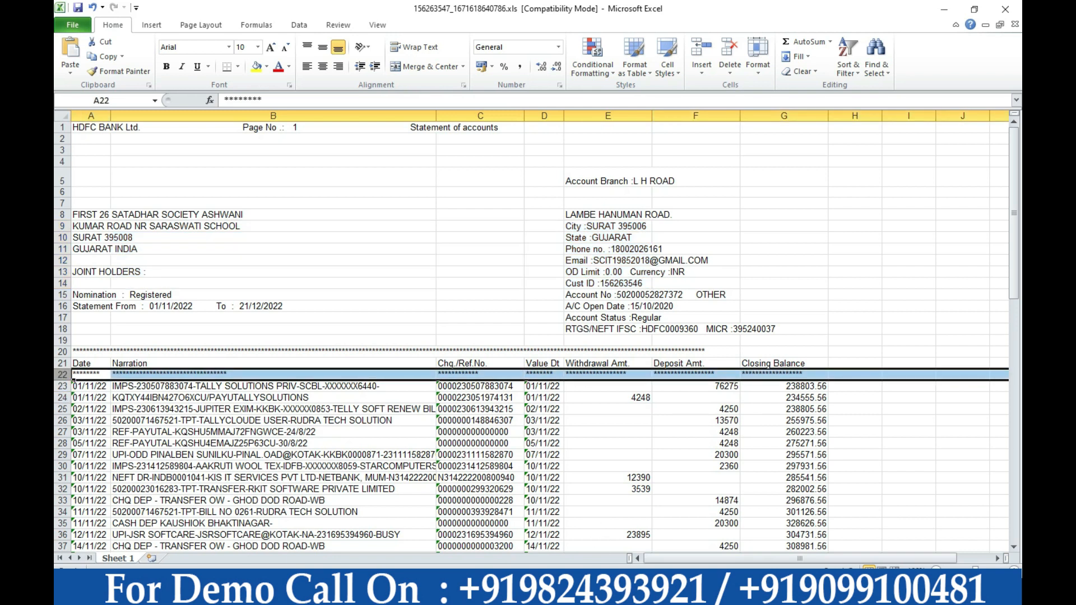
pyautogui.click(633, 592)
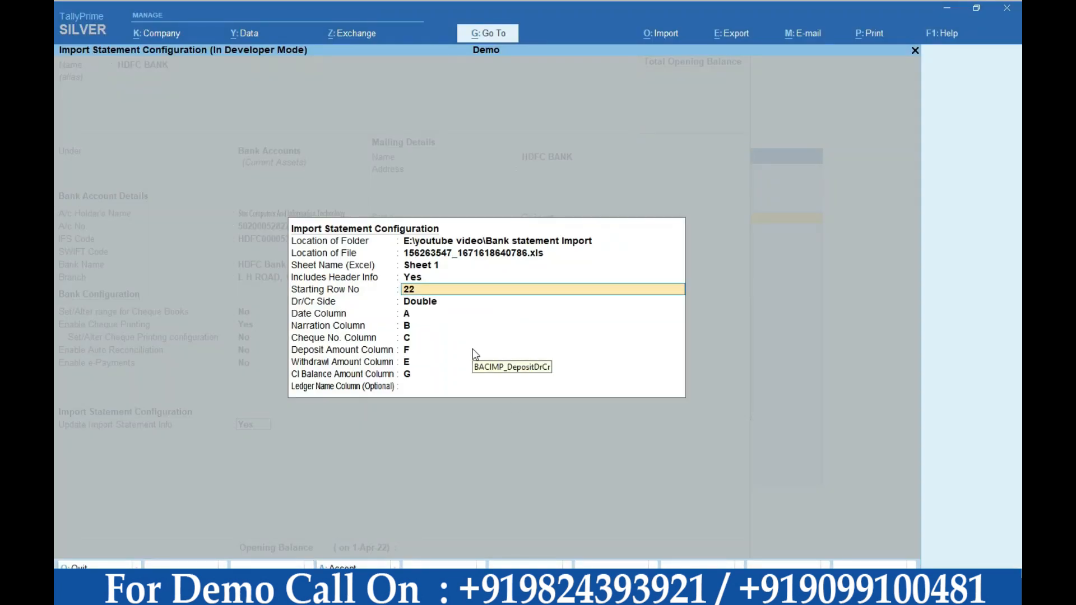
pyautogui.press('Return')
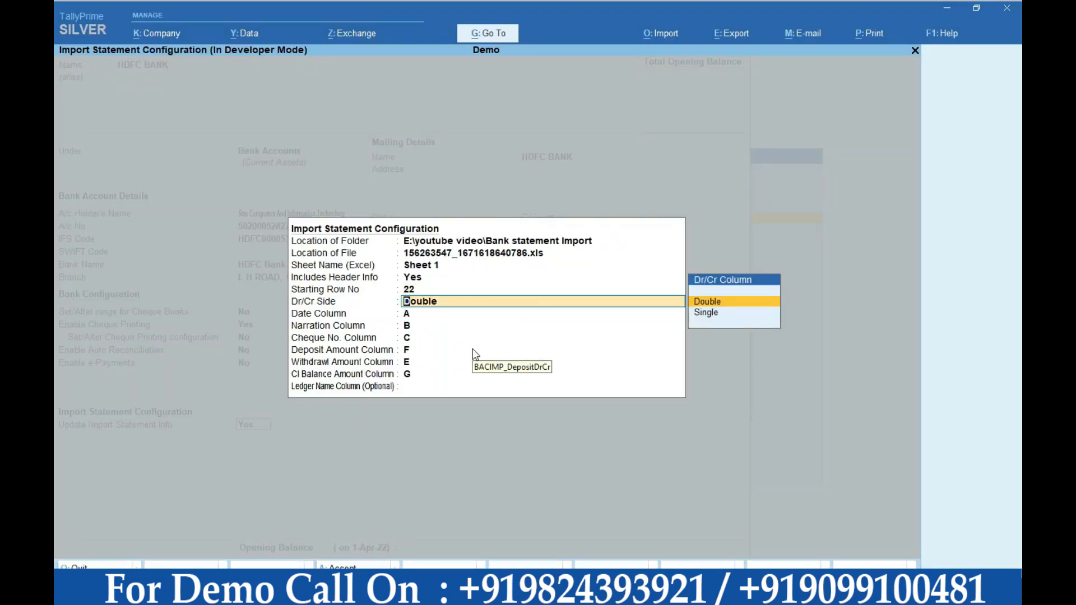
# Step: Compare the Withdrawal Amt. and Deposit Amt. columns in the Excel statement to determine how debits and credits are laid out
pyautogui.click(633, 592)
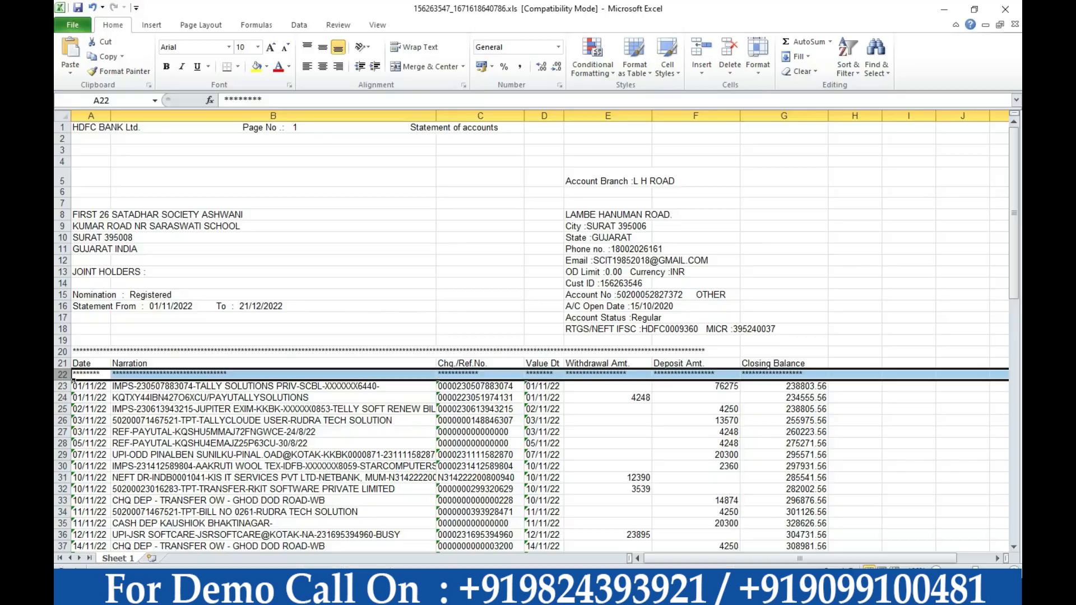
pyautogui.click(614, 423)
pyautogui.click(613, 365)
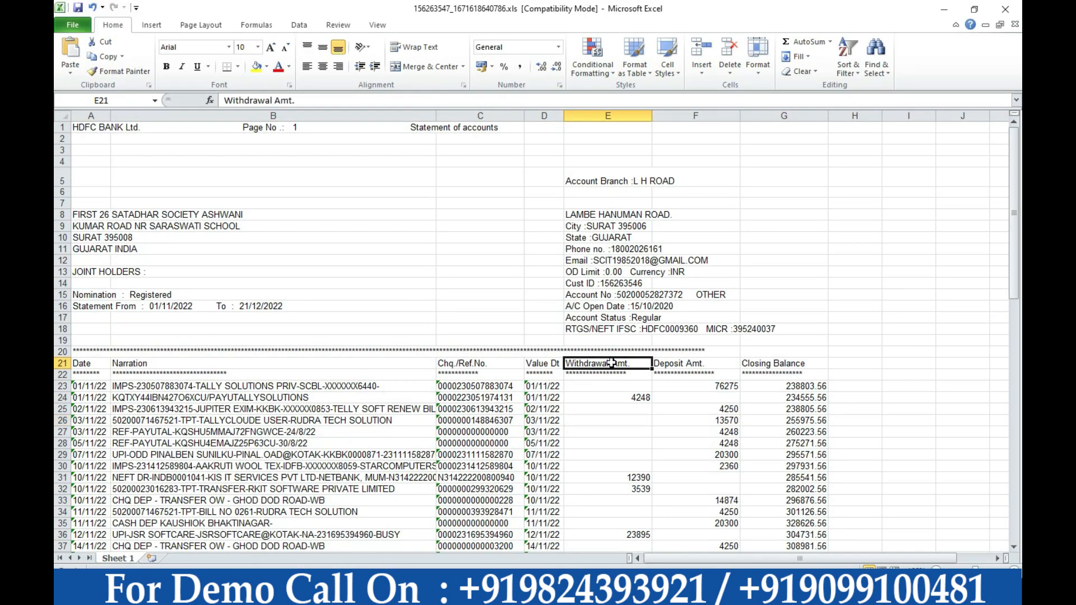
pyautogui.click(694, 366)
pyautogui.click(626, 386)
pyautogui.click(707, 387)
pyautogui.click(611, 364)
pyautogui.click(677, 367)
pyautogui.click(622, 387)
pyautogui.click(695, 387)
pyautogui.click(625, 385)
pyautogui.click(617, 374)
pyautogui.click(703, 387)
pyautogui.click(626, 386)
pyautogui.click(697, 387)
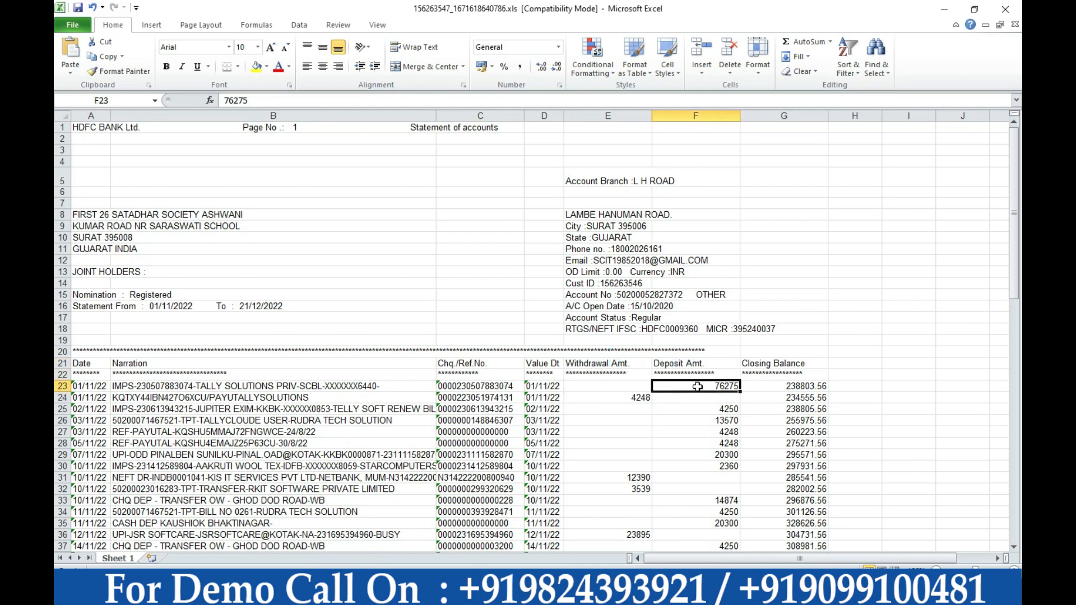
# Step: Recheck the withdrawal column in the Excel statement and accept Double as the Dr/Cr Side in Tally
pyautogui.hotkey('alt', 'Tab')
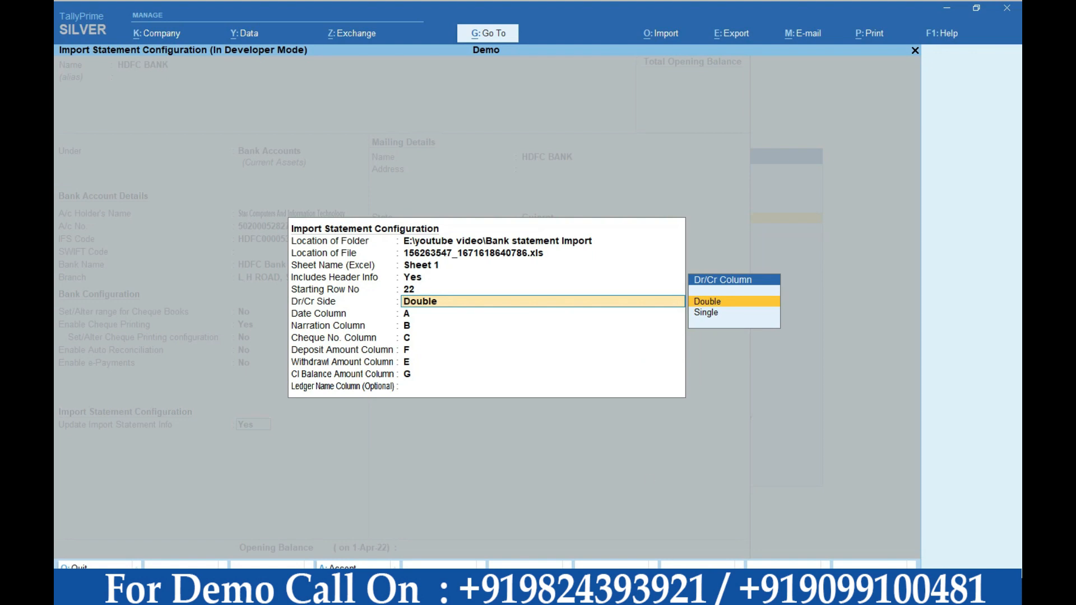
pyautogui.hotkey('alt', 'Tab')
pyautogui.click(614, 395)
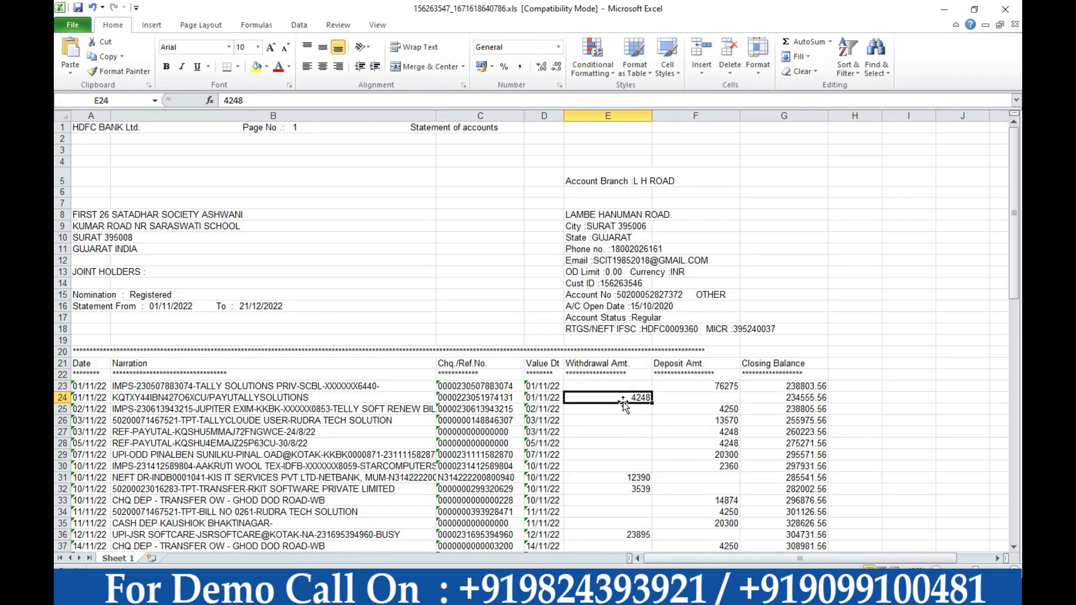
pyautogui.hotkey('alt', 'Tab')
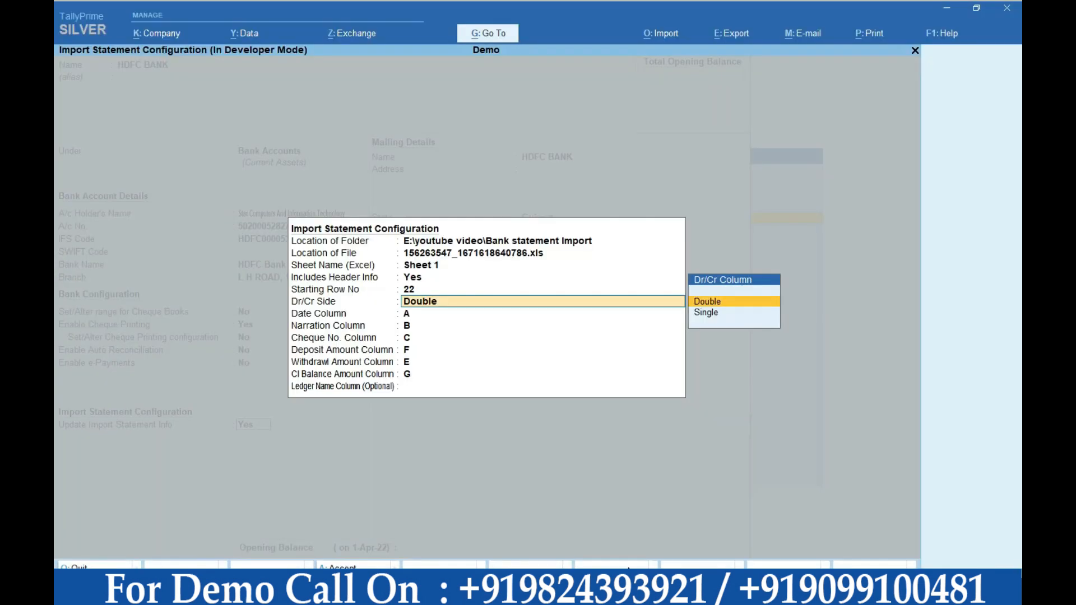
pyautogui.hotkey('alt', 'Tab')
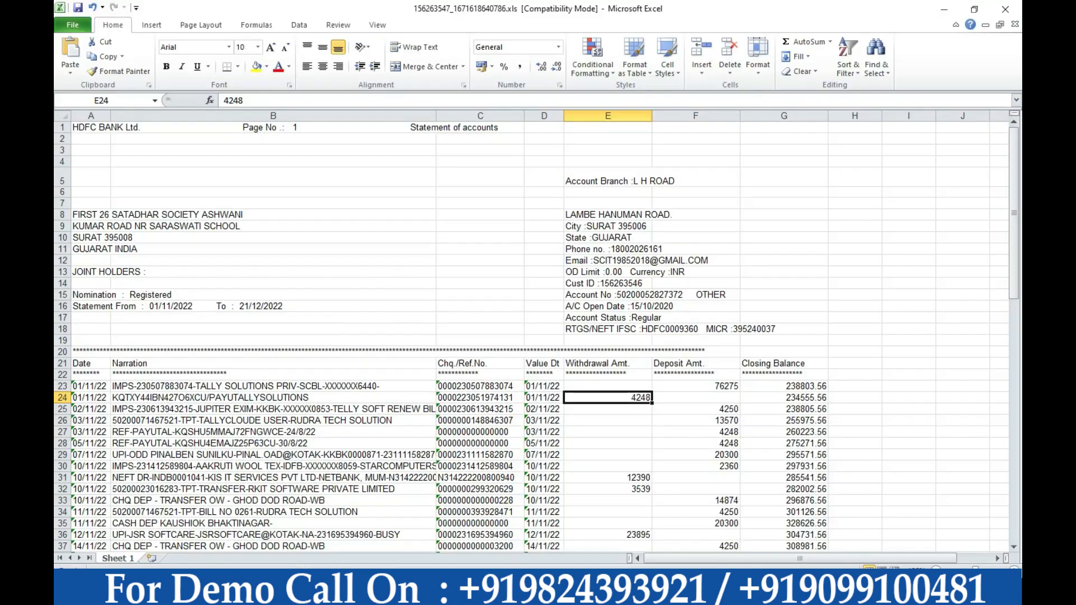
pyautogui.click(608, 381)
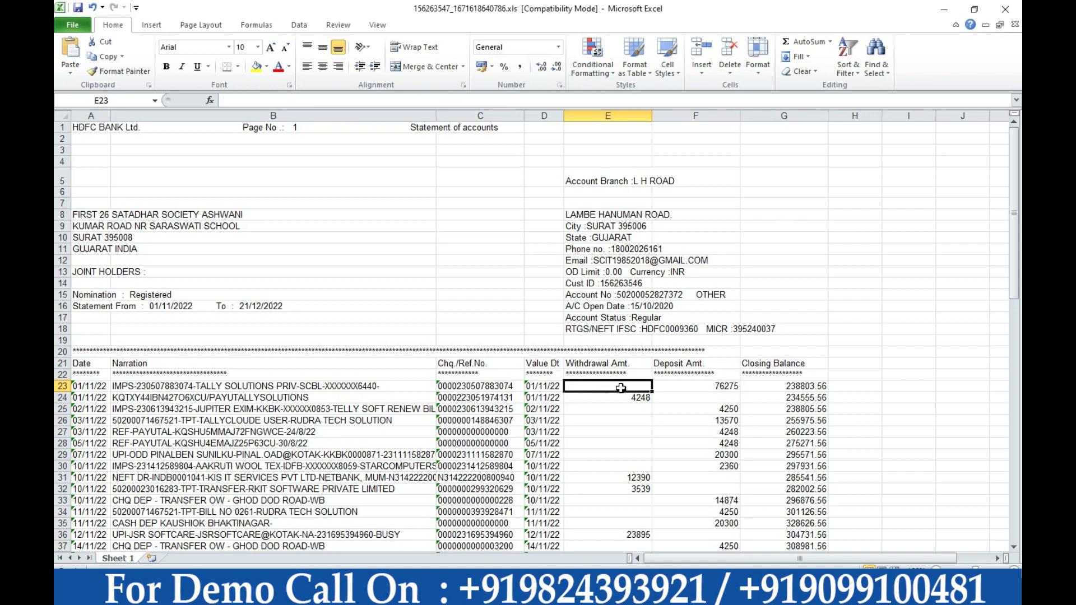
pyautogui.hotkey('alt', 'Tab')
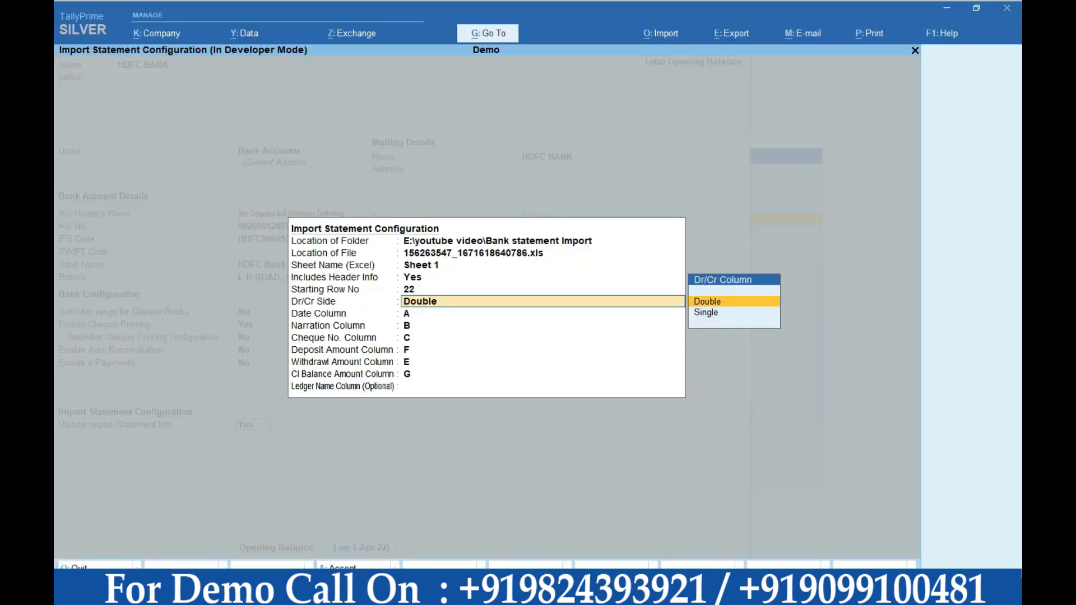
pyautogui.press('Return')
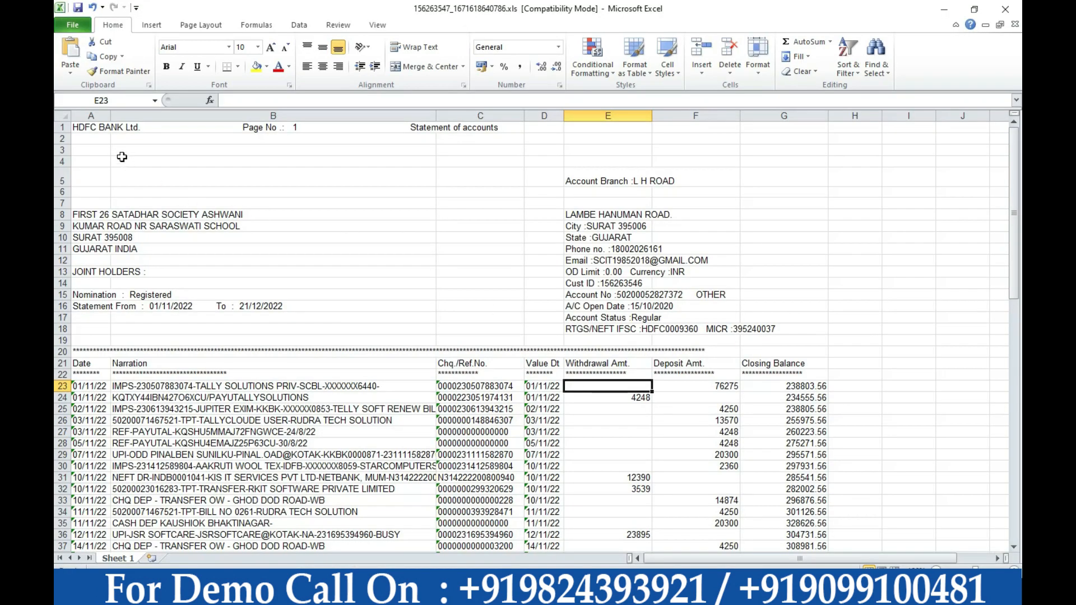
# Step: Accept A for date, B for narration, C for cheque number, F for deposit and E for withdrawal, checking the columns against the Excel statement
pyautogui.click(91, 115)
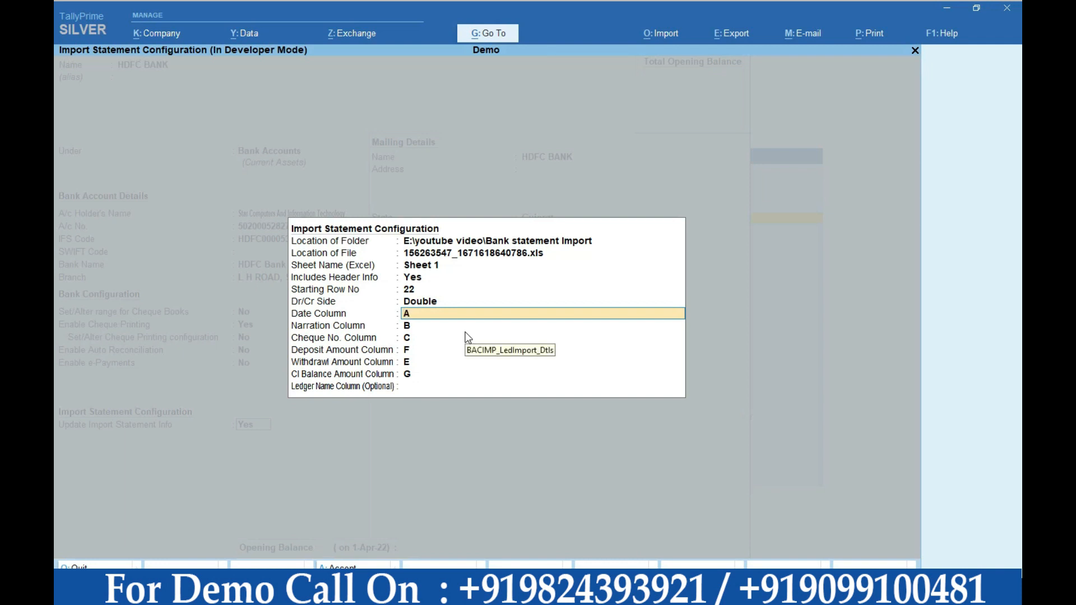
pyautogui.press('Return')
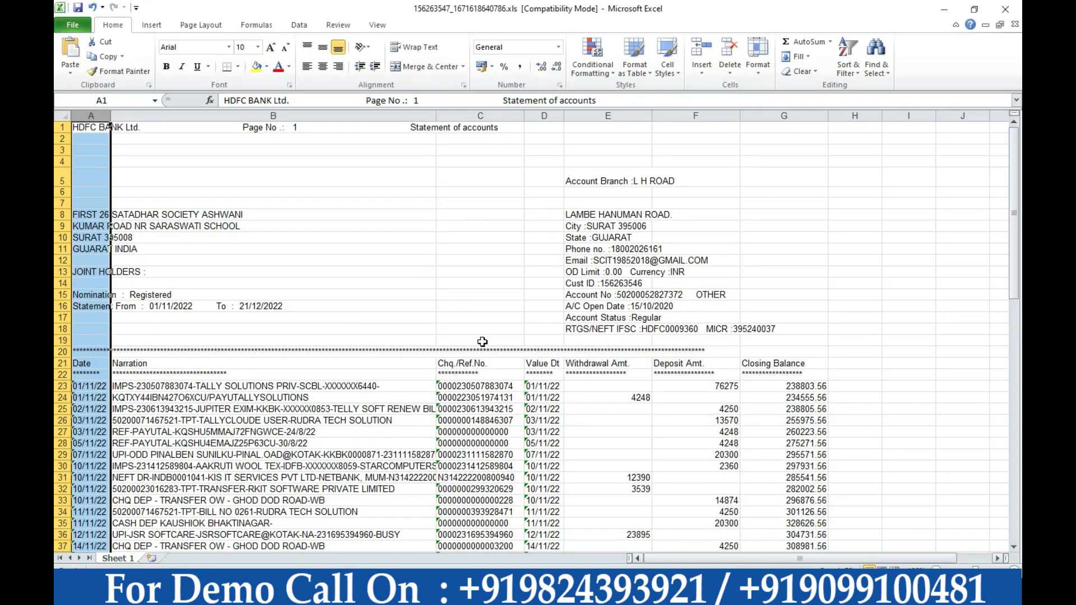
pyautogui.click(301, 115)
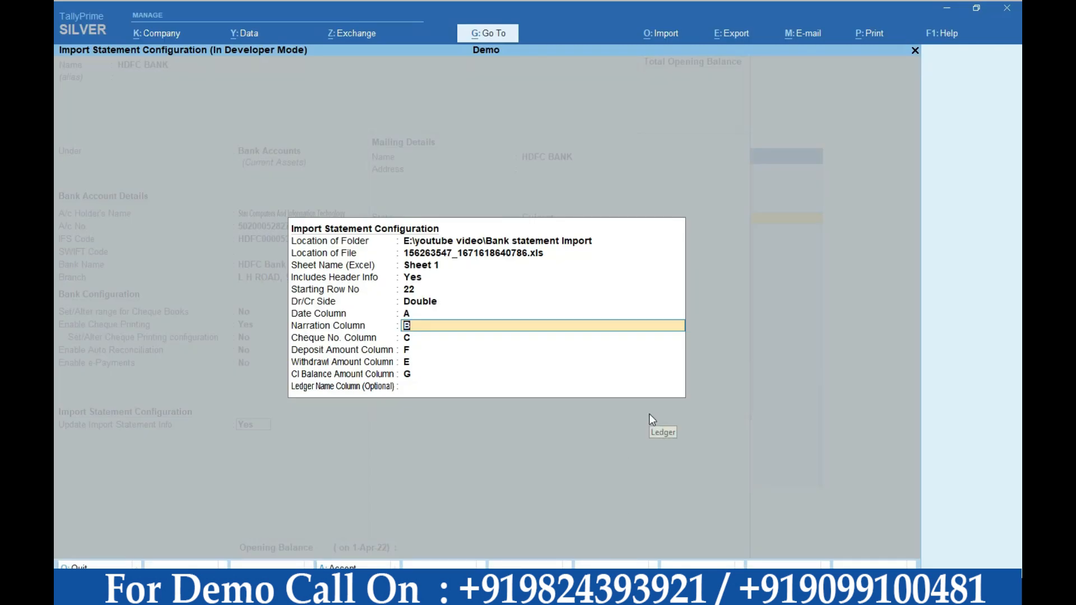
pyautogui.press('Return')
pyautogui.press('Return')
pyautogui.press('Return')
pyautogui.press('Return')
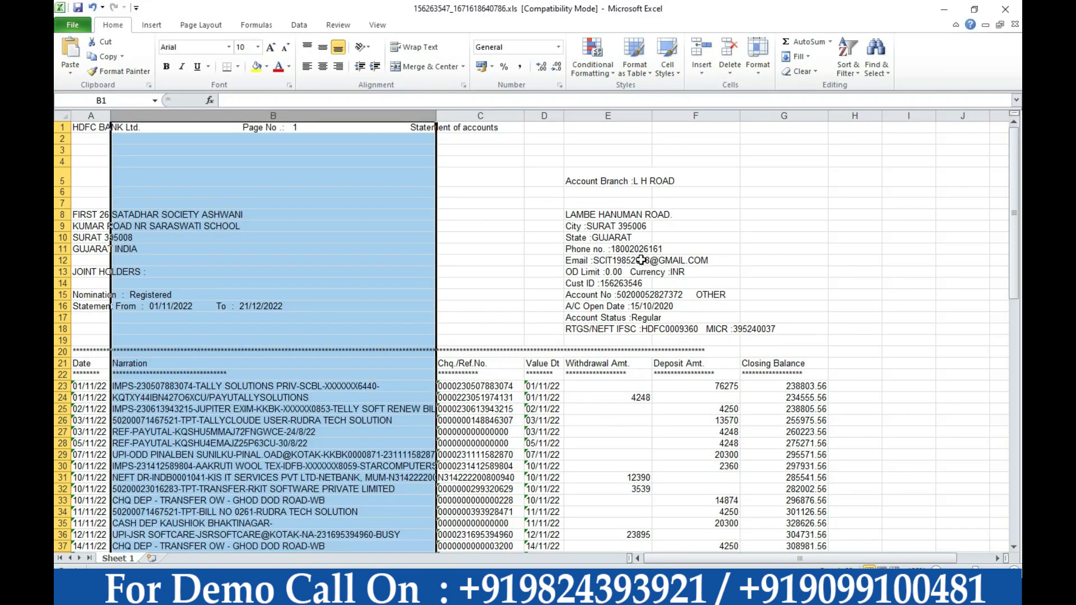
# Step: Check the amount and closing balance columns in Excel, accept G as Cl Balance Amount Column and leave Ledger Name Column blank
pyautogui.click(709, 114)
pyautogui.click(622, 116)
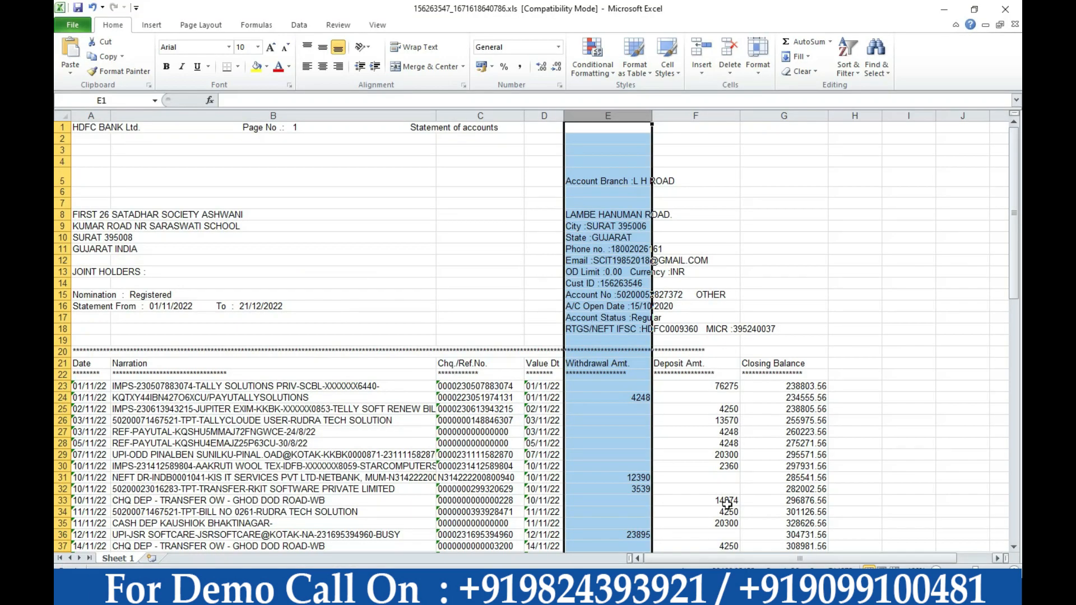
pyautogui.click(796, 396)
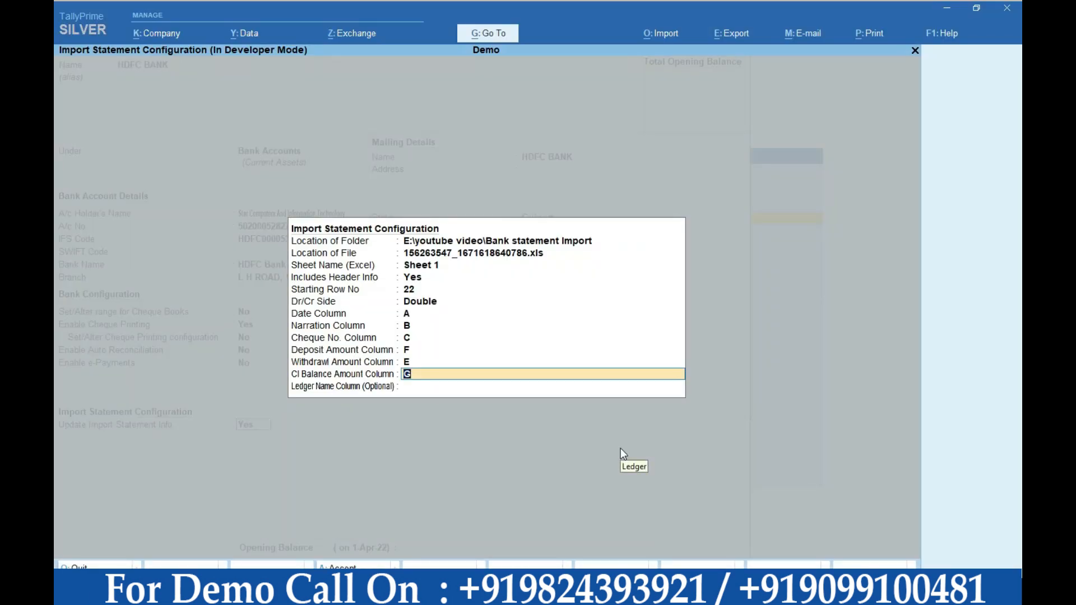
pyautogui.press('Return')
pyautogui.press('Return')
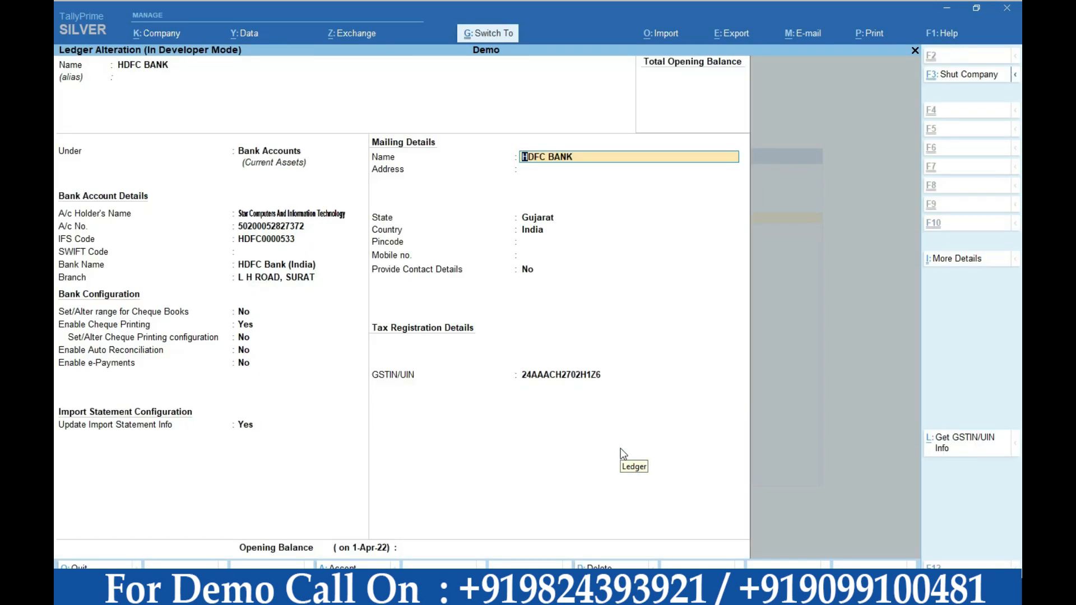
# Step: Save the HDFC BANK ledger and return to the Gateway of Tally
pyautogui.hotkey('ctrl', 'a')
pyautogui.press('Escape')
pyautogui.press('Escape')
pyautogui.press('Up')
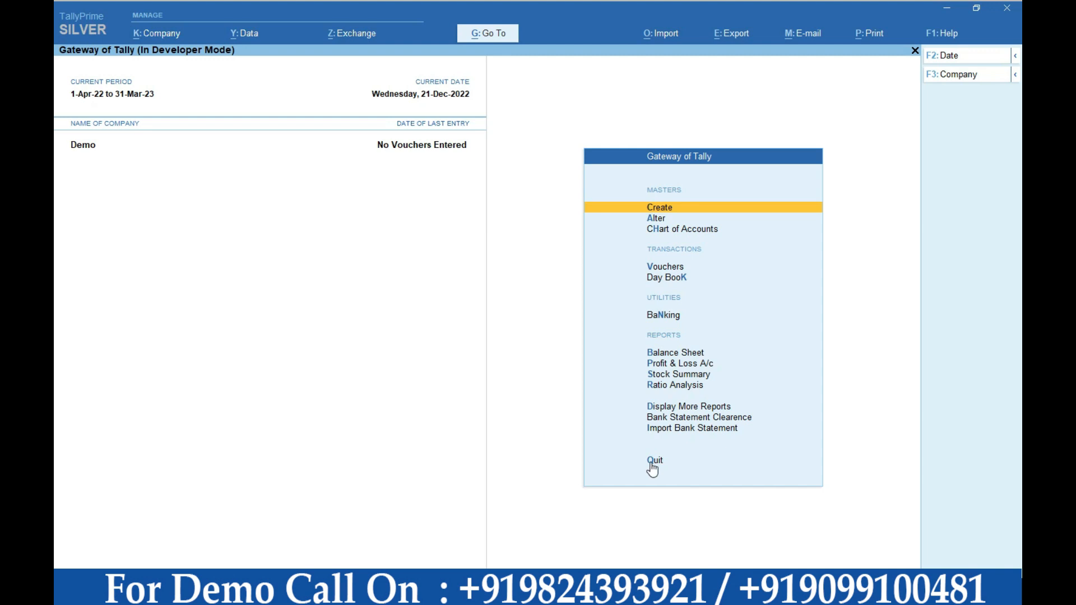
# Step: Open Import Bank Statement from the Gateway of Tally
pyautogui.press('Down')
pyautogui.press('Down')
pyautogui.press('Down')
pyautogui.press('Down')
pyautogui.press('Down')
pyautogui.press('Down')
pyautogui.press('Down')
pyautogui.press('Down')
pyautogui.press('Down')
pyautogui.press('Down')
pyautogui.press('Down')
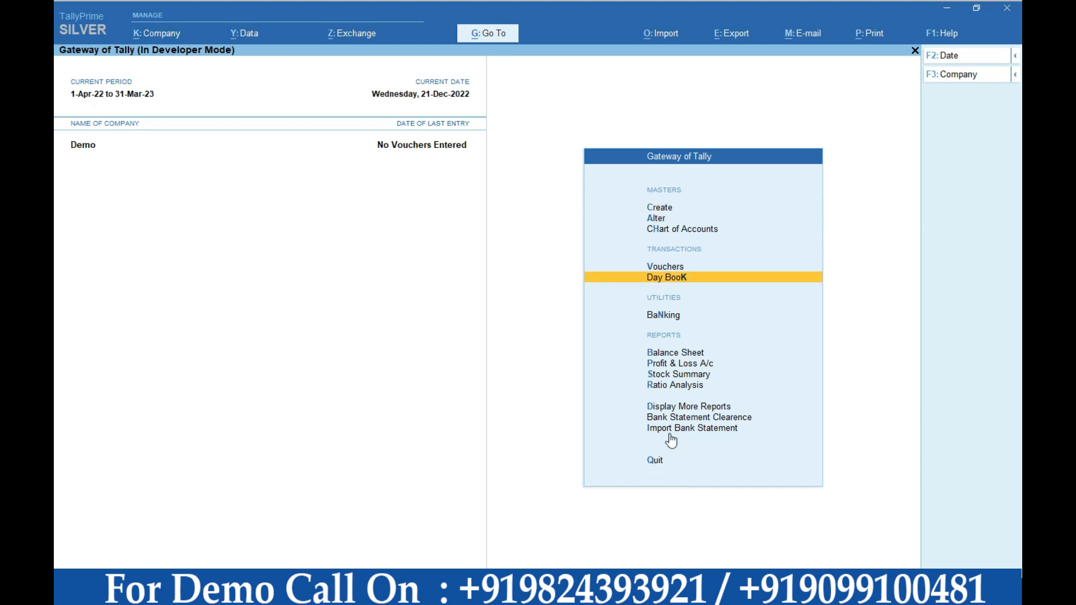
pyautogui.press('Down')
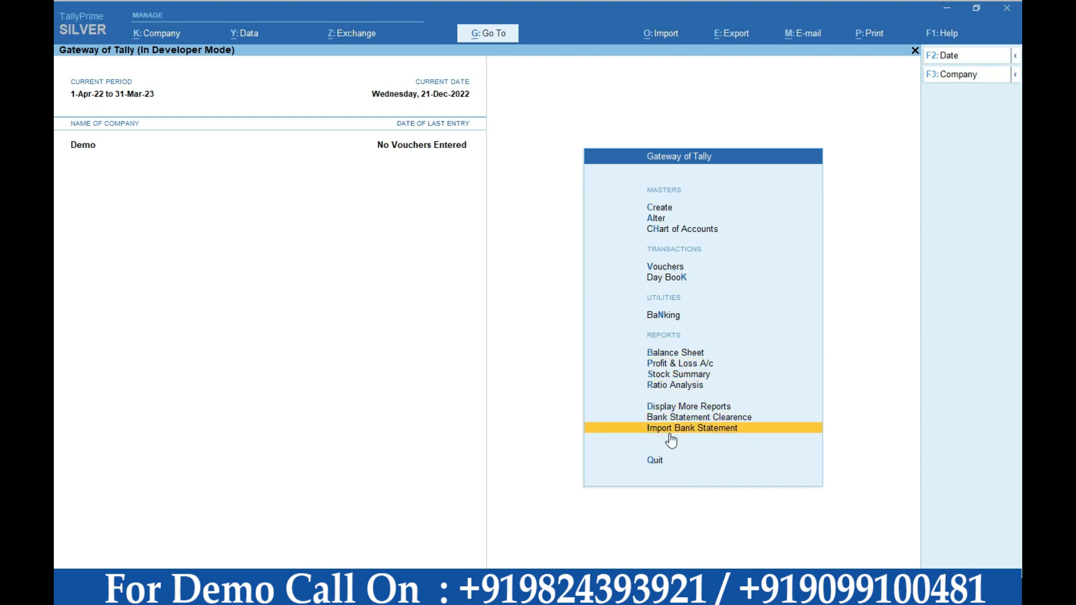
pyautogui.press('Return')
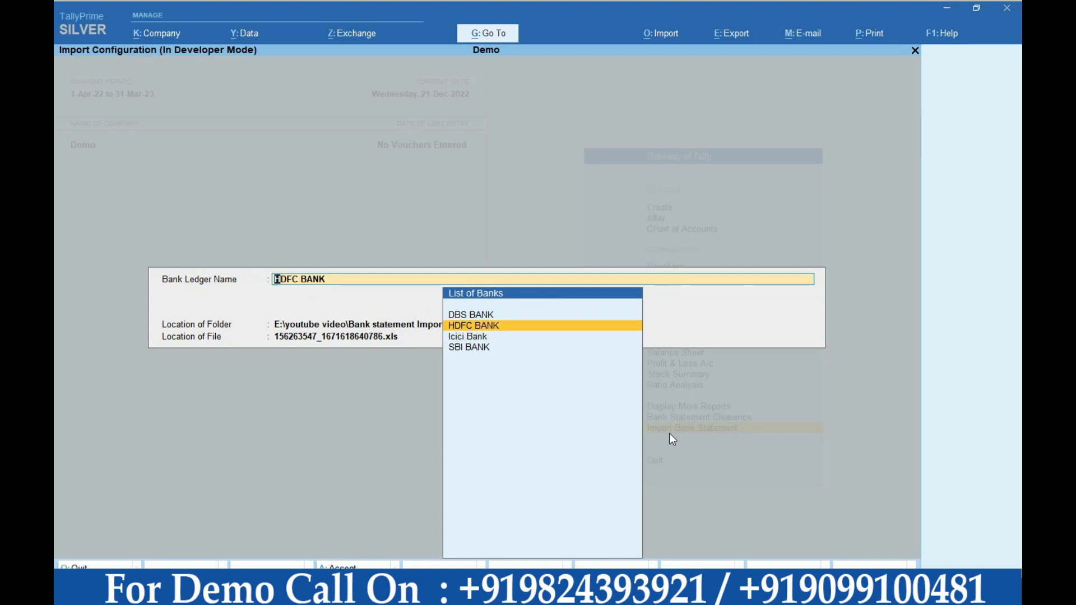
# Step: Load the HDFC BANK statement, accepting the folder E:\youtube video\Bank statement Import and its listed .xls file
pyautogui.press('Return')
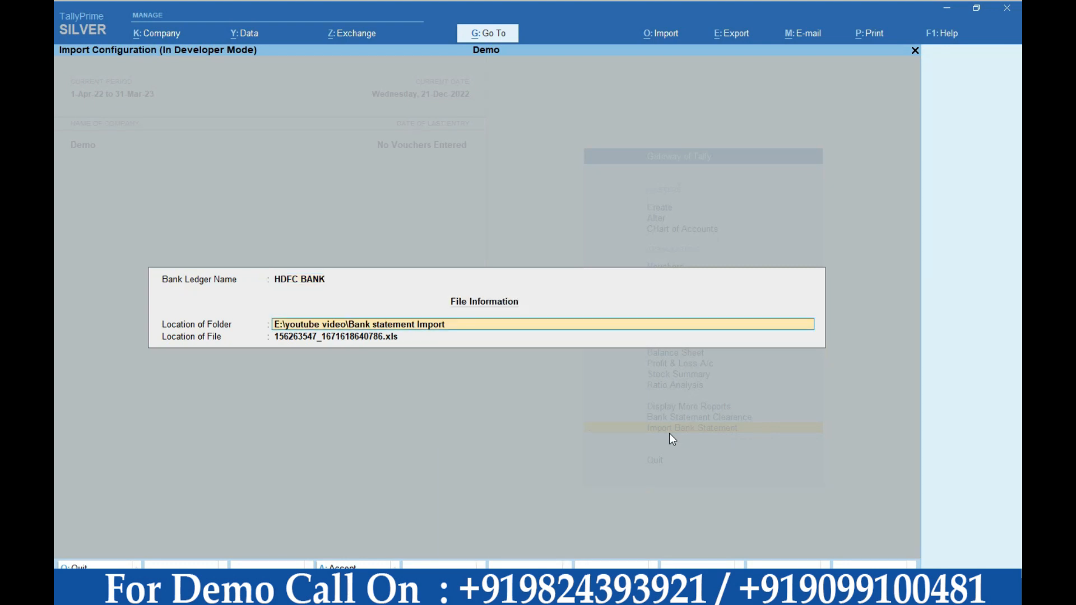
pyautogui.press('Return')
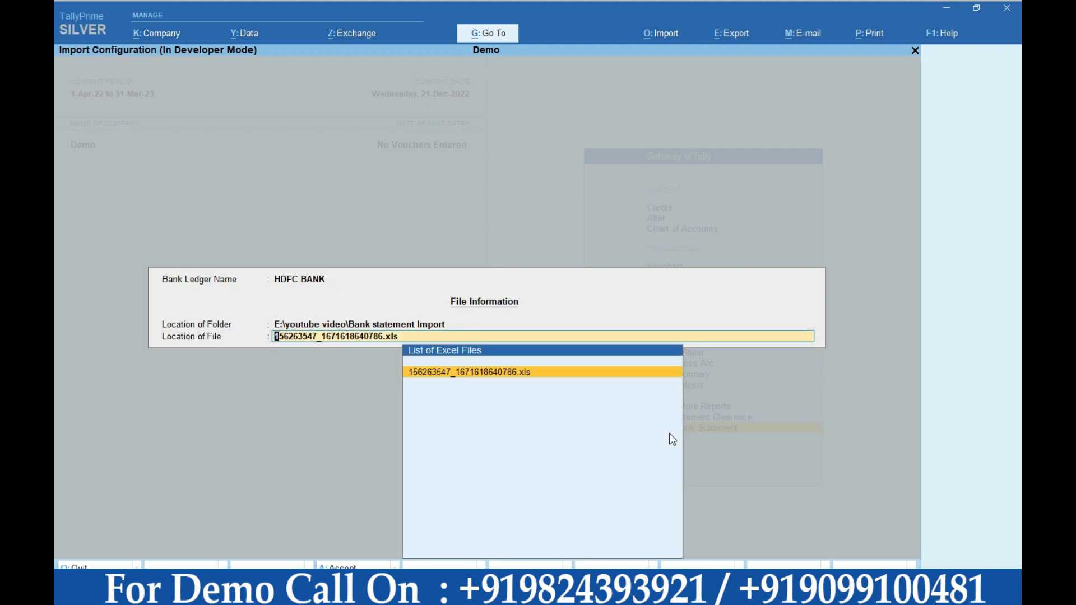
pyautogui.press('Return')
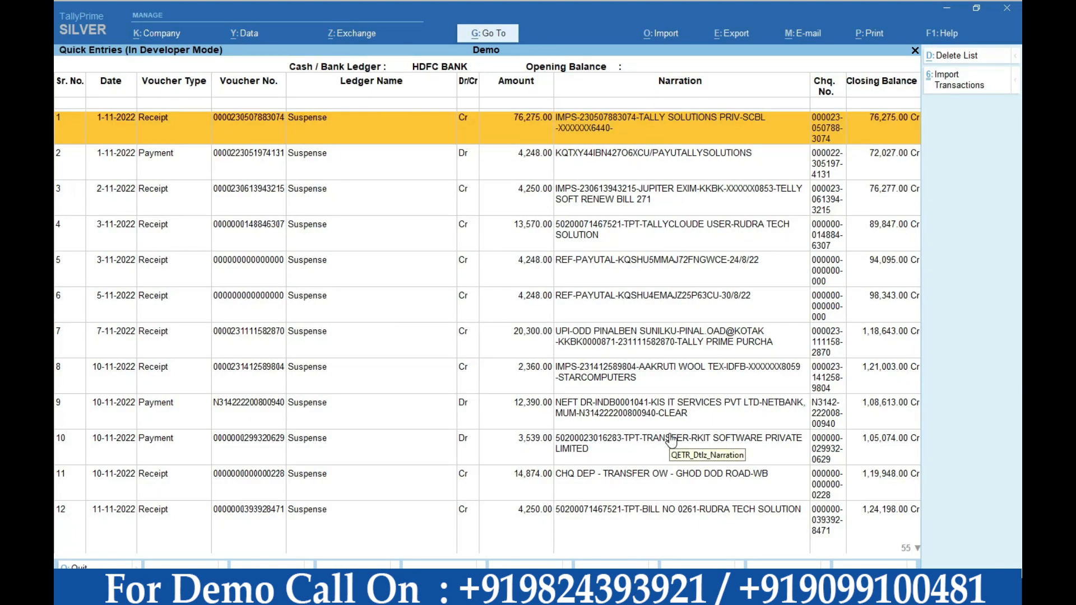
# Step: Look through the loaded HDFC BANK entries, examining their voucher types, ledgers, amounts and narrations
pyautogui.press('Down')
pyautogui.press('Down')
pyautogui.press('Down')
pyautogui.press('Down')
pyautogui.press('Down')
pyautogui.press('Down')
pyautogui.press('Down')
pyautogui.press('Down')
pyautogui.press('Down')
pyautogui.press('Down')
pyautogui.press('Down')
pyautogui.press('Down')
pyautogui.press('Down')
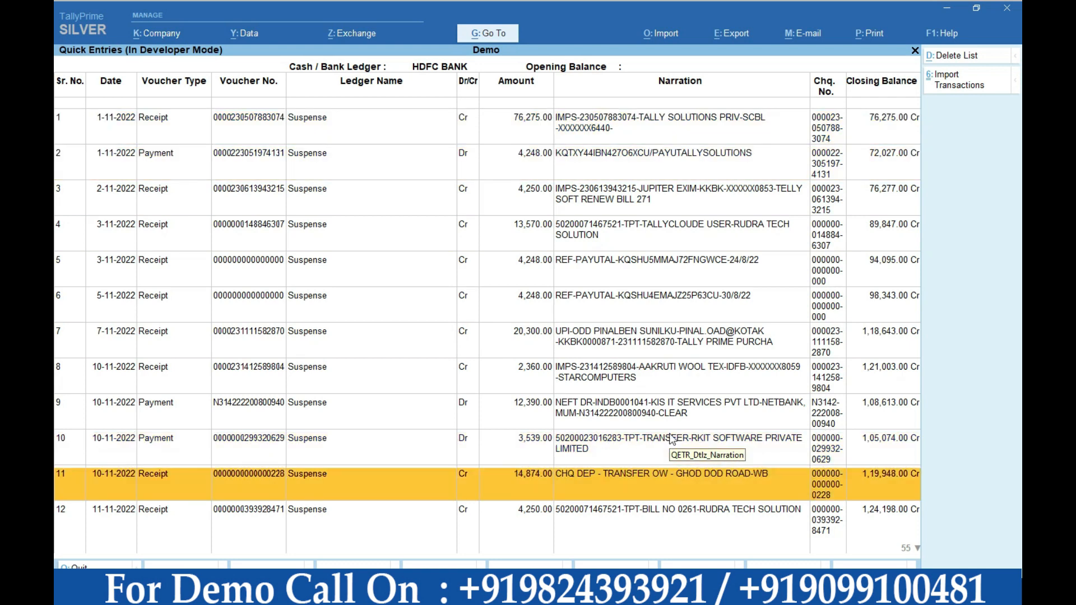
pyautogui.press('Up')
pyautogui.press('Up')
pyautogui.press('Up')
pyautogui.press('Up')
pyautogui.press('Up')
pyautogui.press('Up')
pyautogui.press('Up')
pyautogui.press('Up')
pyautogui.press('Up')
pyautogui.press('Up')
pyautogui.press('Up')
pyautogui.press('Up')
pyautogui.press('Up')
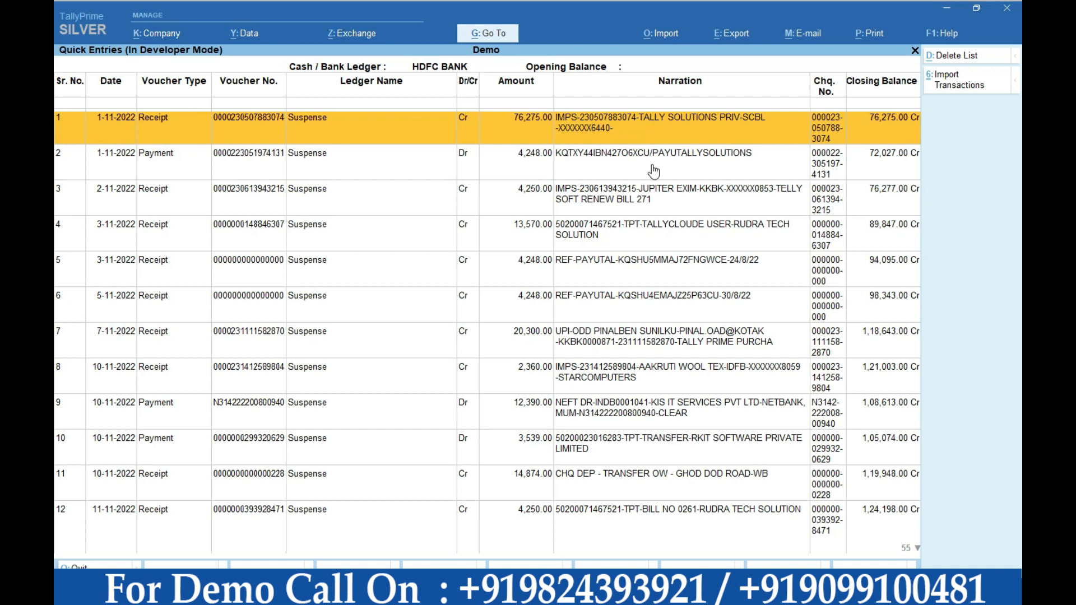
# Step: Open the first quick entry for editing, keeping HDFC BANK as the bank ledger, Receipt as the voucher type and its voucher number
pyautogui.click(943, 89)
pyautogui.press('Return')
pyautogui.press('Return')
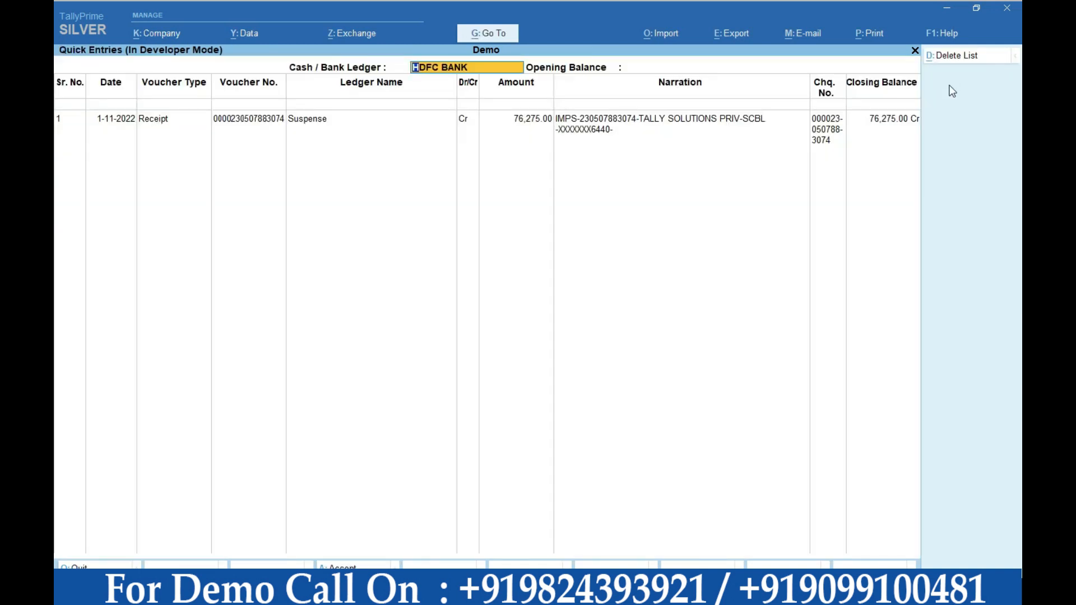
pyautogui.press('Return')
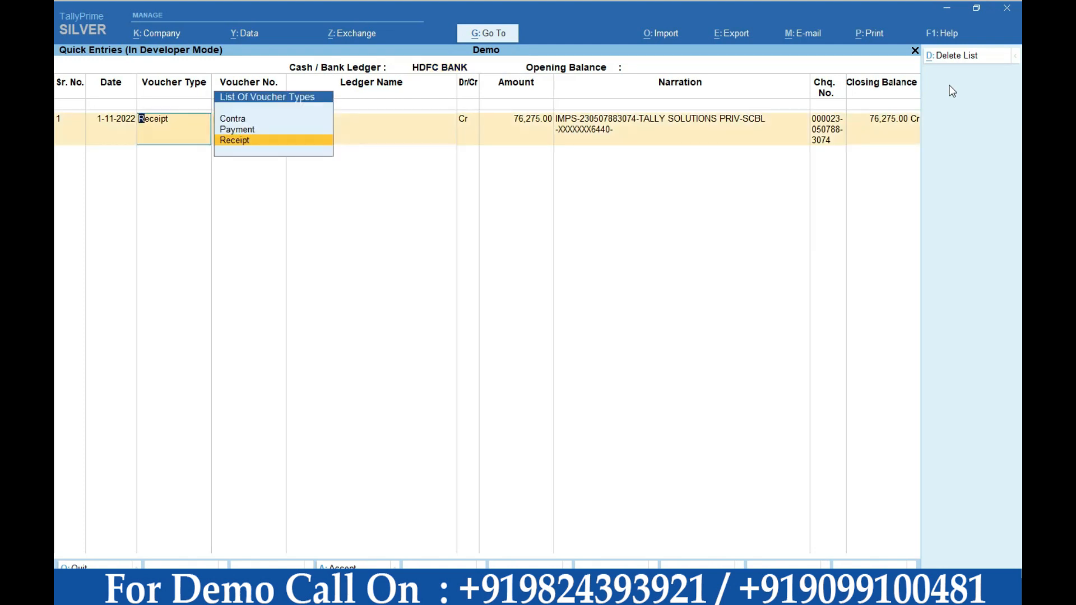
pyautogui.press('Return')
pyautogui.press('Return')
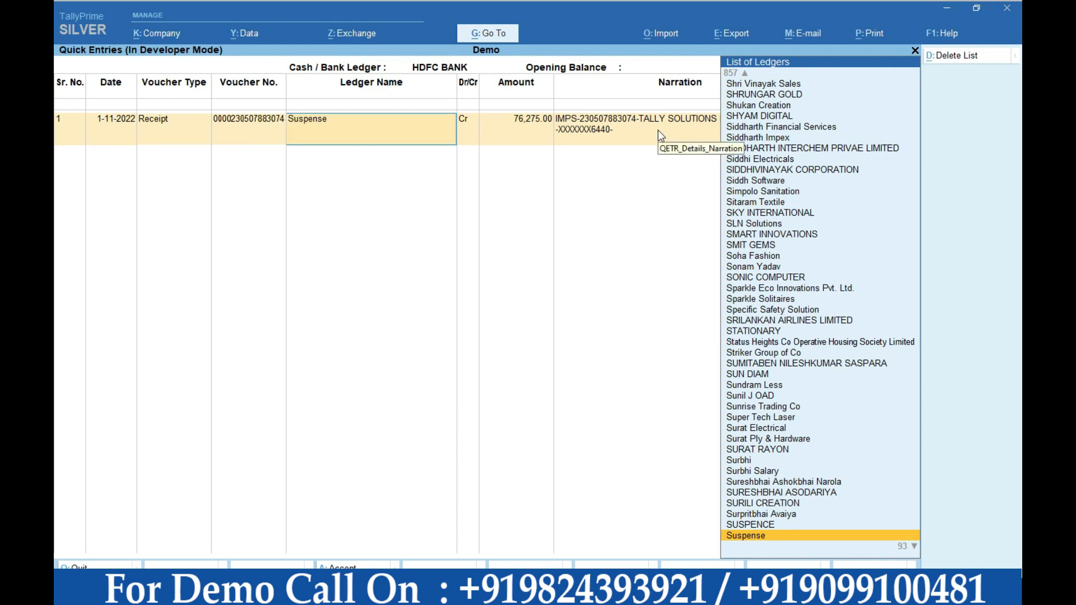
# Step: Set the first entry's ledger to Tally Solutions Pvt Ltd (Hongasandra) and finish its bill allocation with End of List
pyautogui.write('Tally')
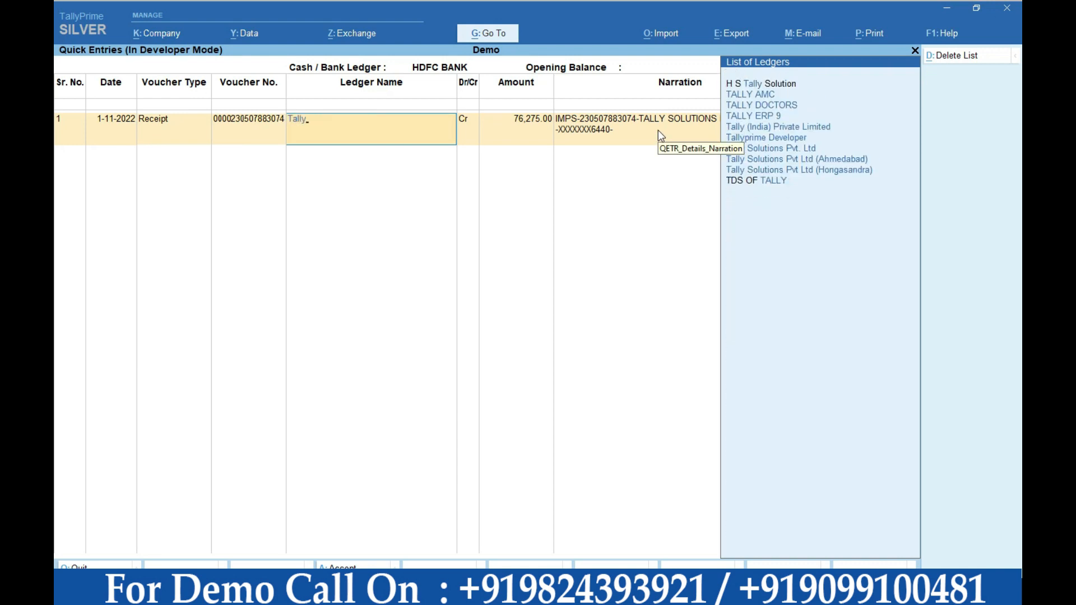
pyautogui.press('Down')
pyautogui.press('Down')
pyautogui.press('Down')
pyautogui.press('Down')
pyautogui.press('Down')
pyautogui.press('Down')
pyautogui.press('Down')
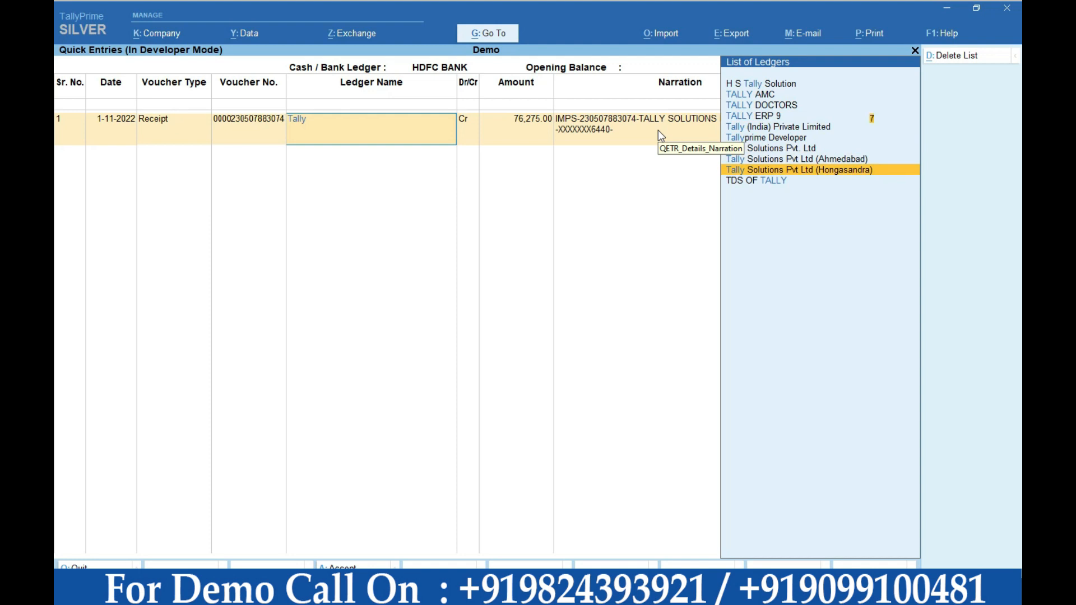
pyautogui.press('Return')
pyautogui.press('Return')
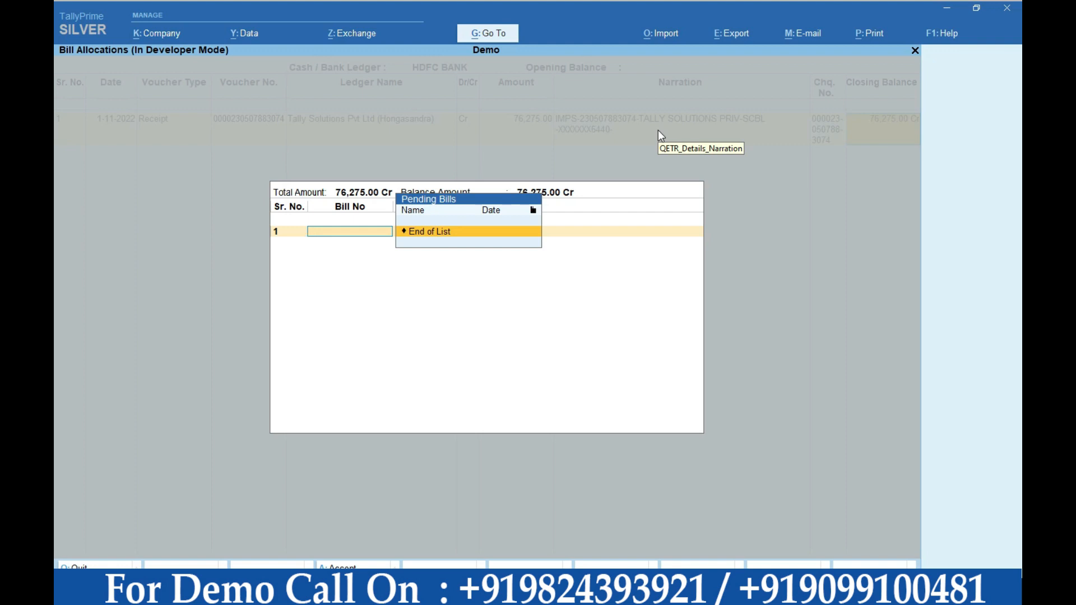
pyautogui.press('Return')
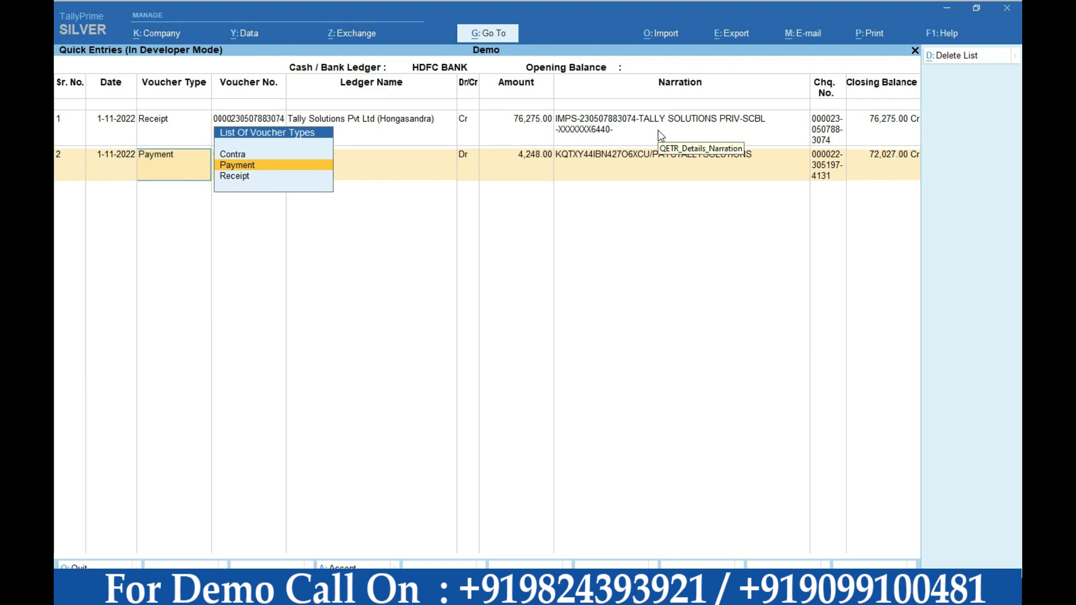
# Step: Keep the second entry as Payment, set its ledger to Tally (India) Private Limited and finish its bill allocation with End of List
pyautogui.press('Return')
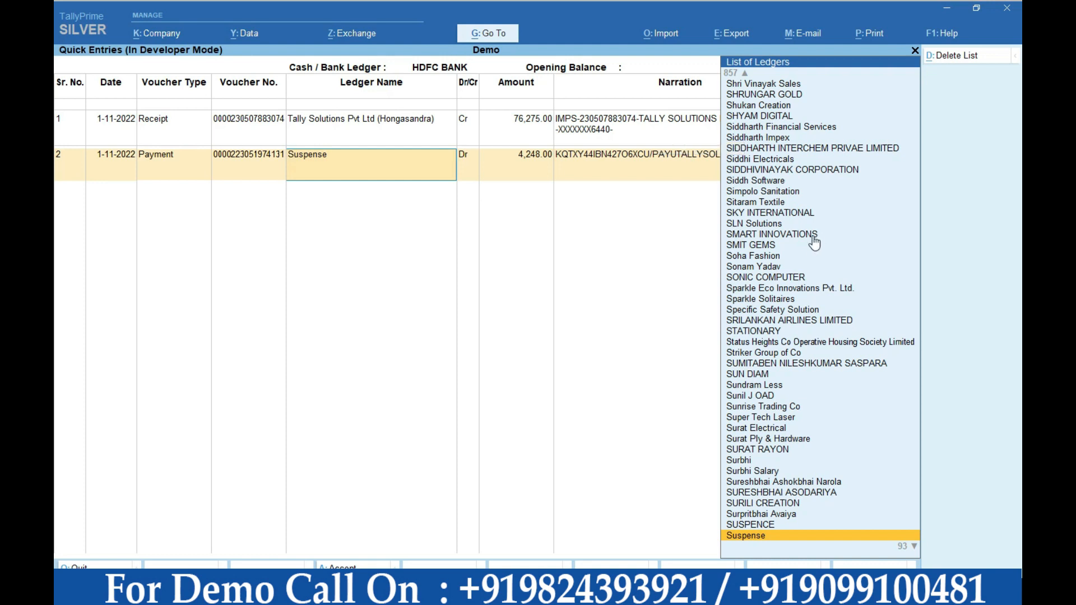
pyautogui.write('Tally')
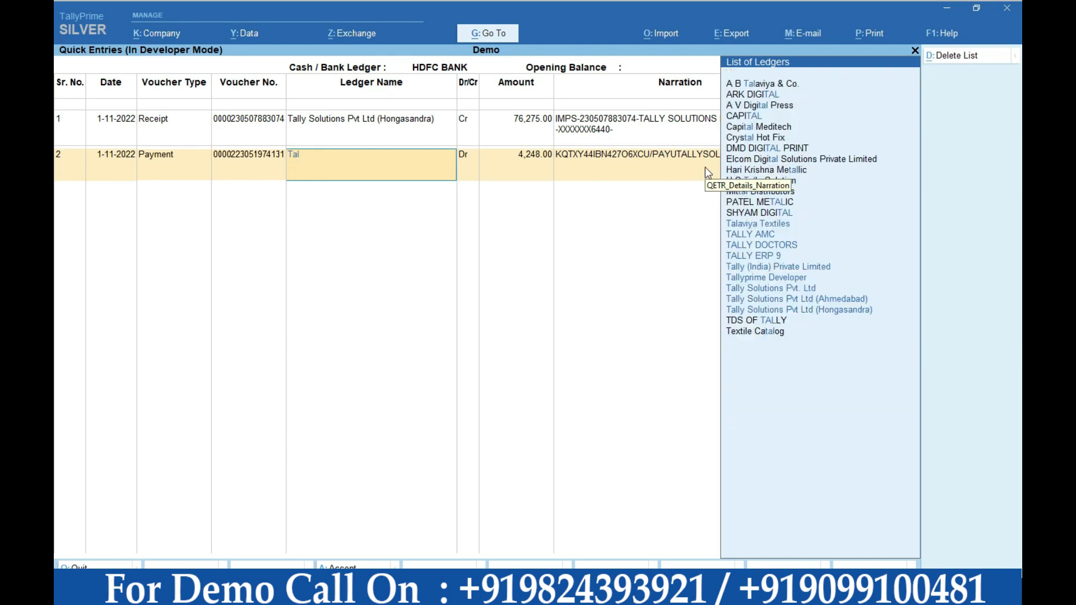
pyautogui.press('Down')
pyautogui.press('Down')
pyautogui.press('Down')
pyautogui.press('Down')
pyautogui.press('Return')
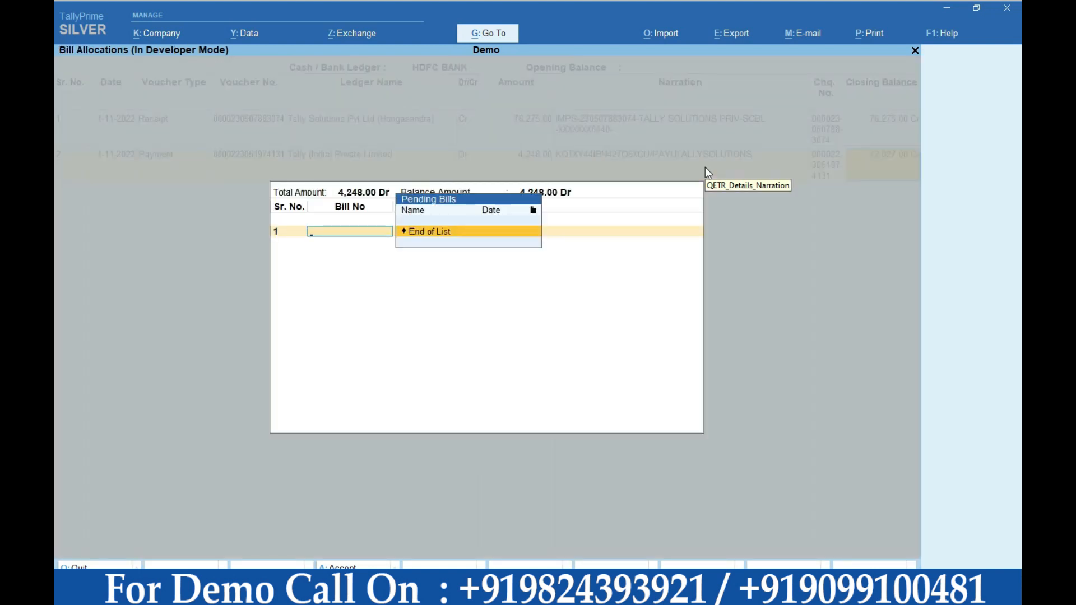
pyautogui.press('Return')
pyautogui.press('Return')
pyautogui.press('Return')
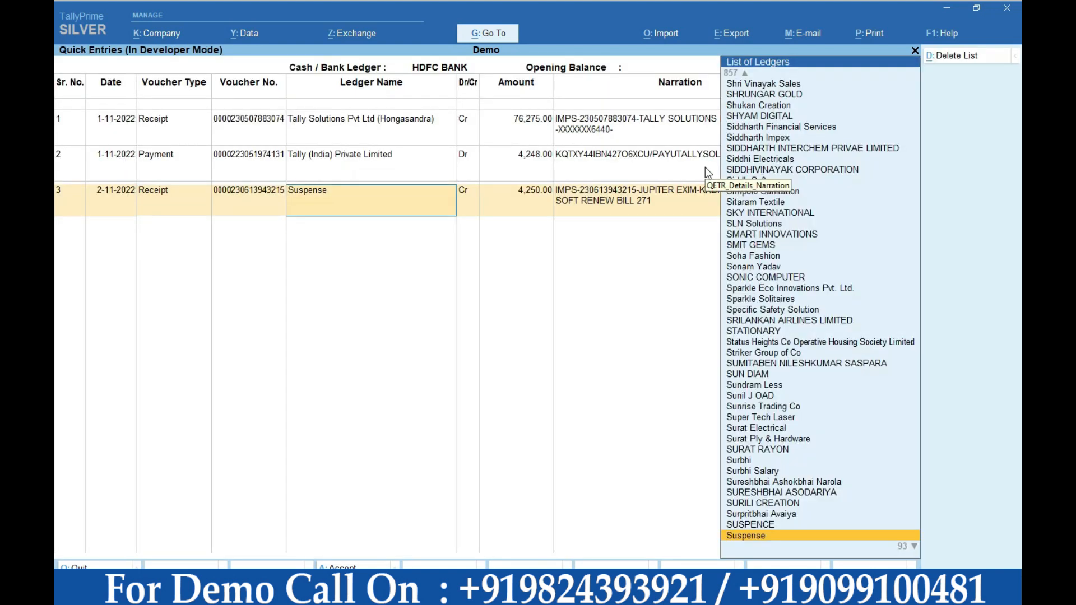
# Step: Set the third entry's ledger to JUPITER EXIM and accept the rest of that row
pyautogui.write('Jupi')
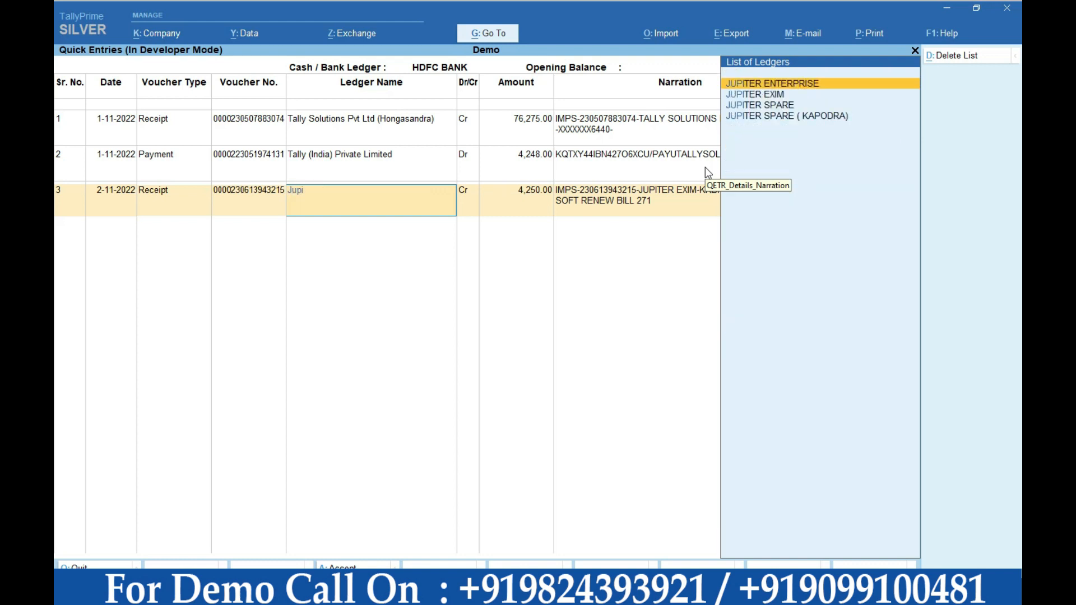
pyautogui.press('Down')
pyautogui.press('Return')
pyautogui.press('Return')
pyautogui.press('Return')
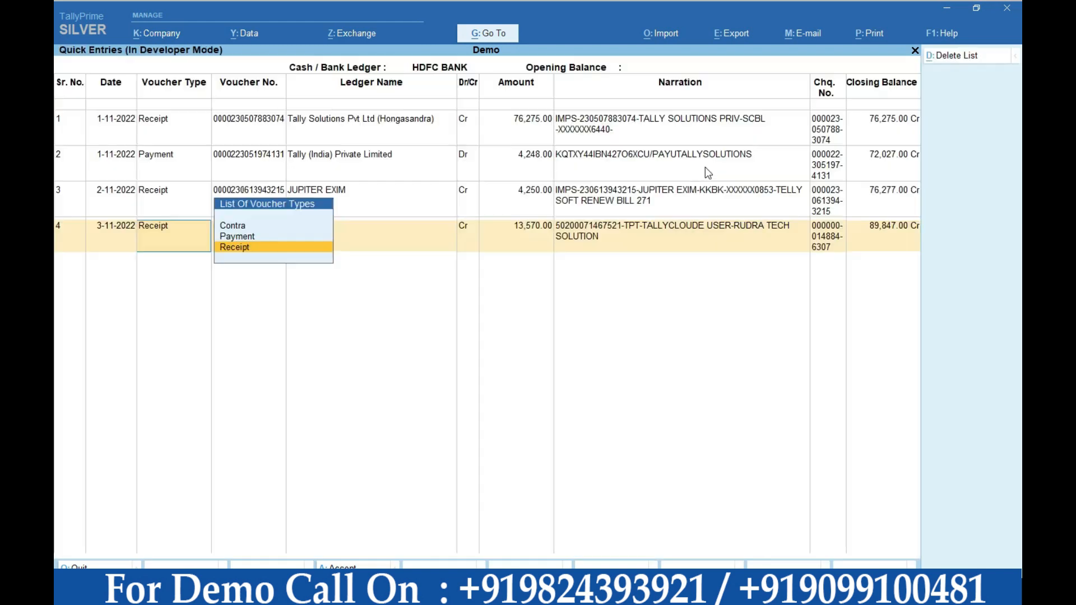
# Step: Keep the voucher types and the Suspense ledger for entries 4 to 11
pyautogui.press('Return')
pyautogui.press('Return')
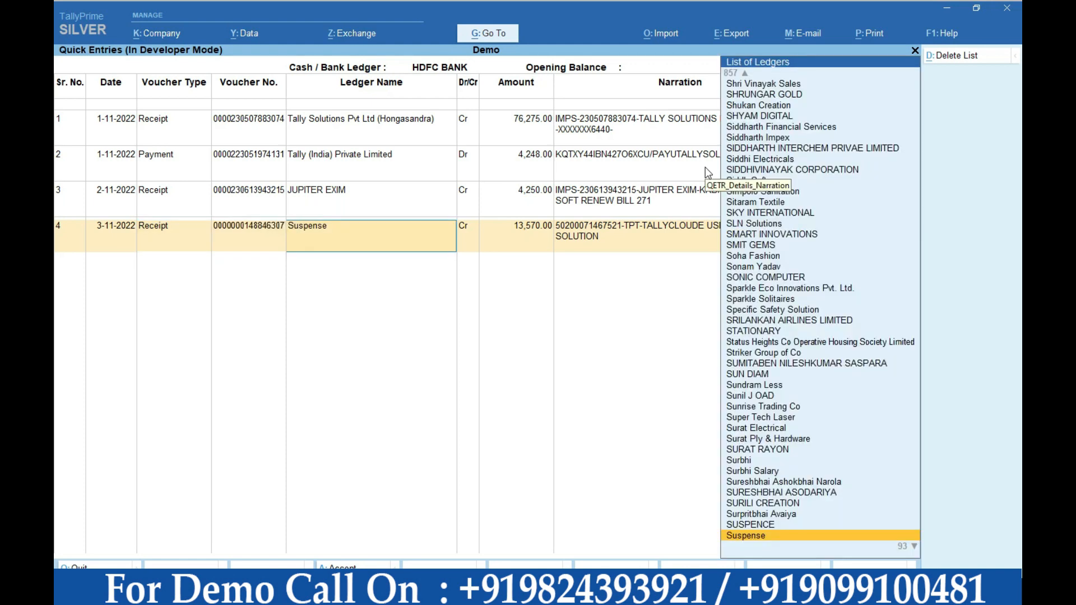
pyautogui.press('Return')
pyautogui.press('Return')
pyautogui.press('Return')
pyautogui.press('Return')
pyautogui.press('Return')
pyautogui.press('Return')
pyautogui.press('Return')
pyautogui.press('Return')
pyautogui.press('Return')
pyautogui.press('Return')
pyautogui.press('Return')
pyautogui.press('Return')
pyautogui.press('Return')
pyautogui.press('Return')
pyautogui.press('Return')
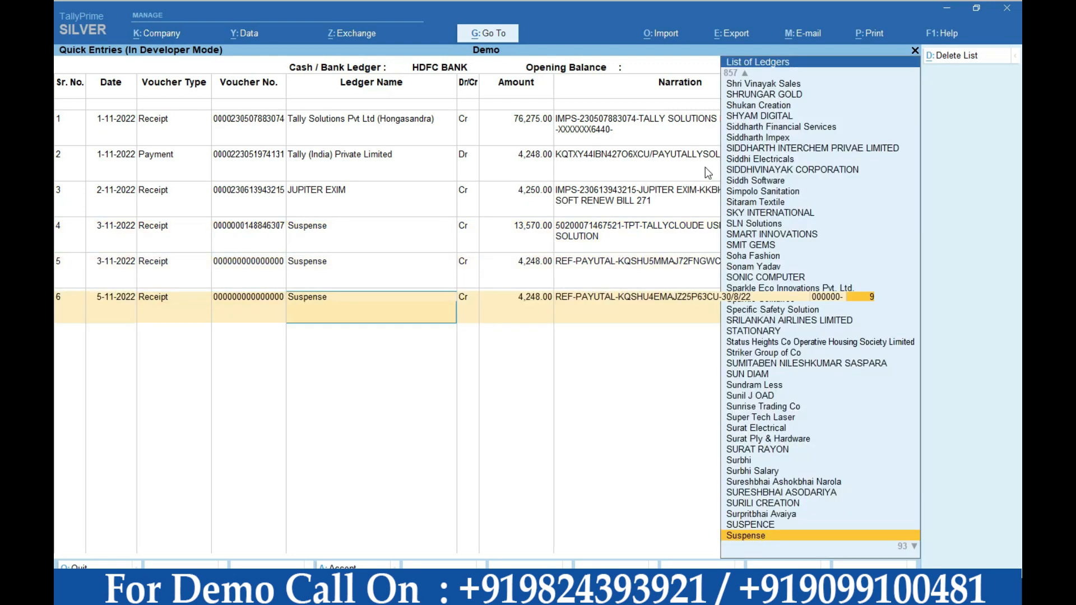
pyautogui.press('Return')
pyautogui.press('Return')
pyautogui.press('Return')
pyautogui.press('Return')
pyautogui.press('Return')
pyautogui.press('Return')
pyautogui.press('Return')
pyautogui.press('Return')
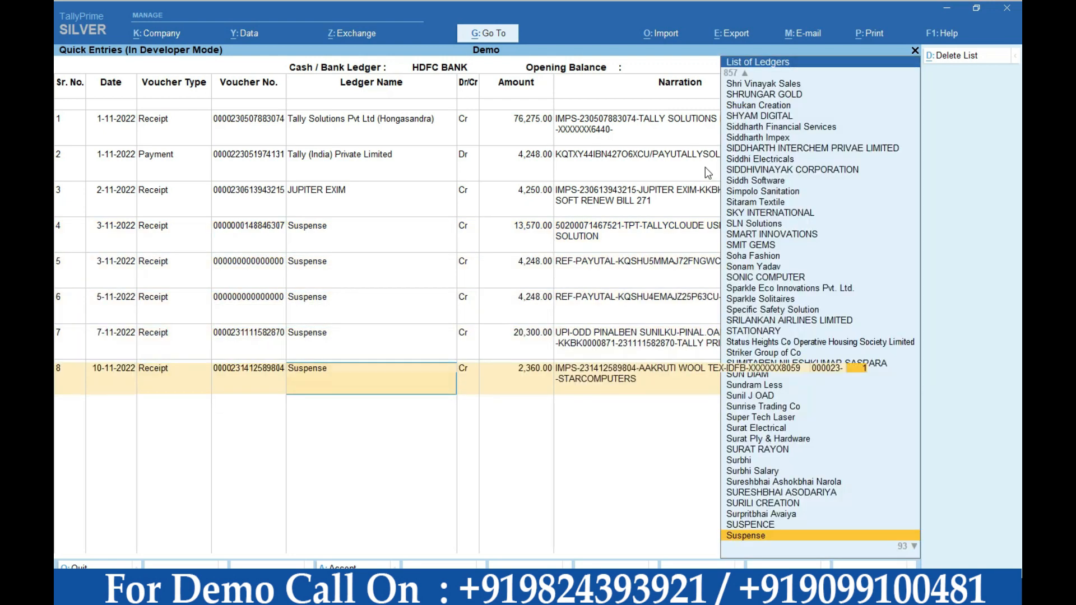
pyautogui.press('Return')
pyautogui.press('Return')
pyautogui.press('Return')
pyautogui.press('Return')
pyautogui.press('Return')
pyautogui.press('Return')
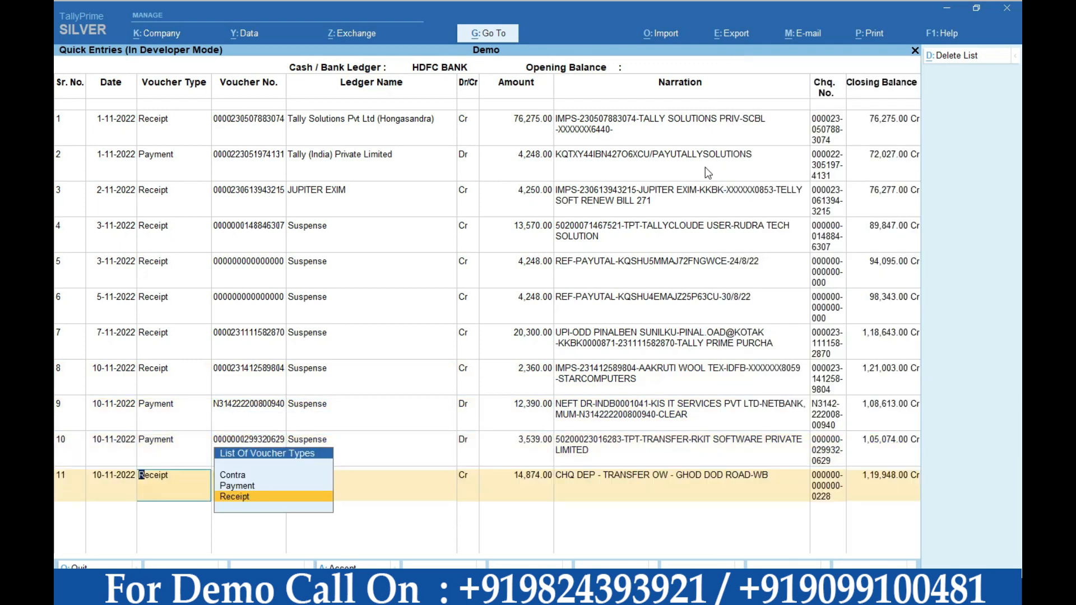
pyautogui.press('Return')
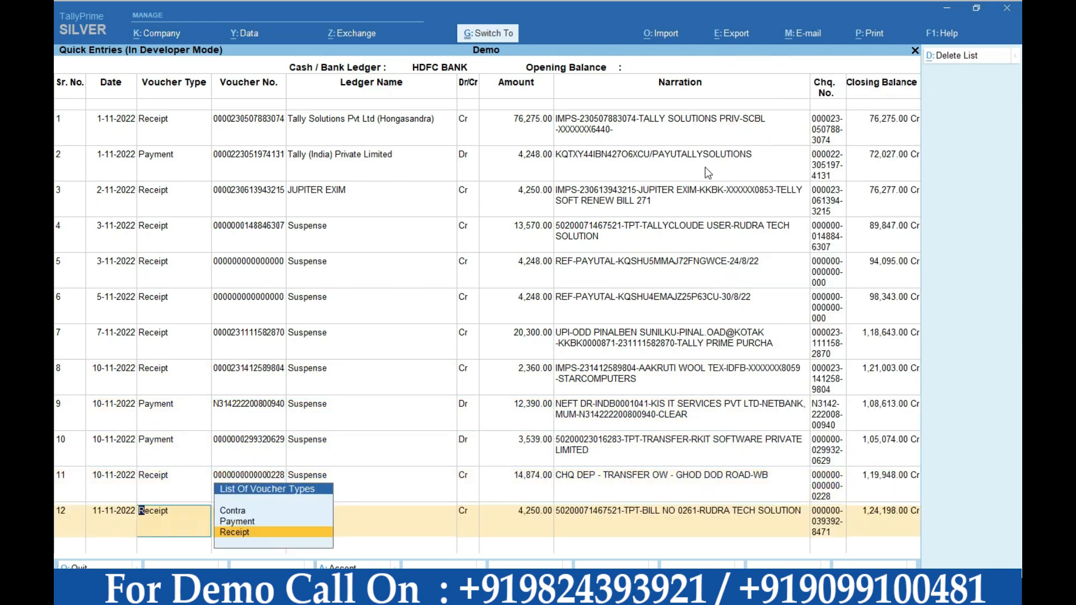
# Step: Accept the quick entries, post them as vouchers and return to the Gateway of Tally
pyautogui.hotkey('ctrl', 'a')
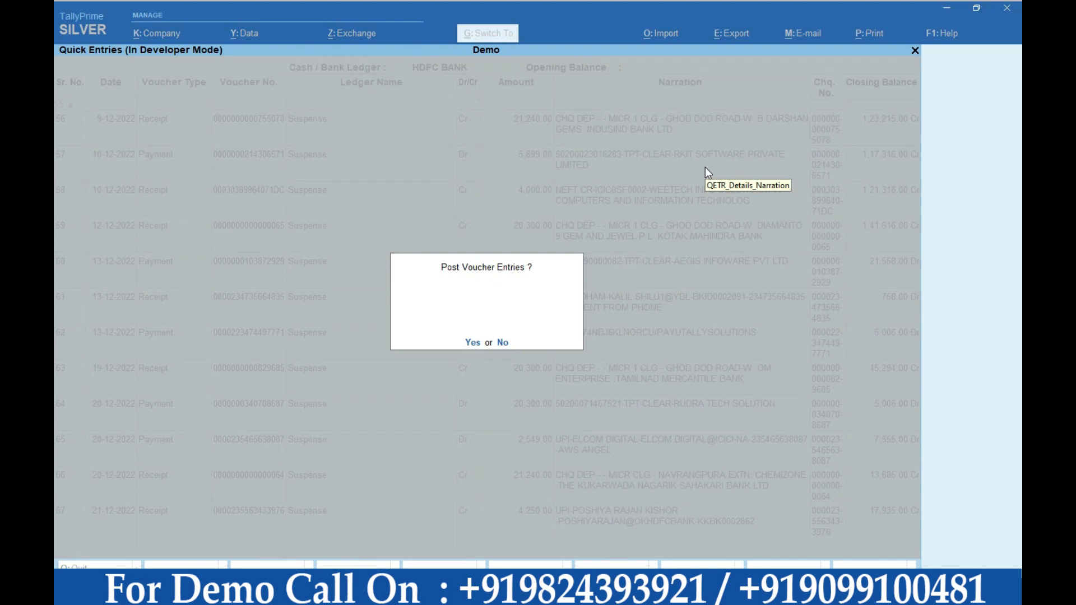
pyautogui.press('y')
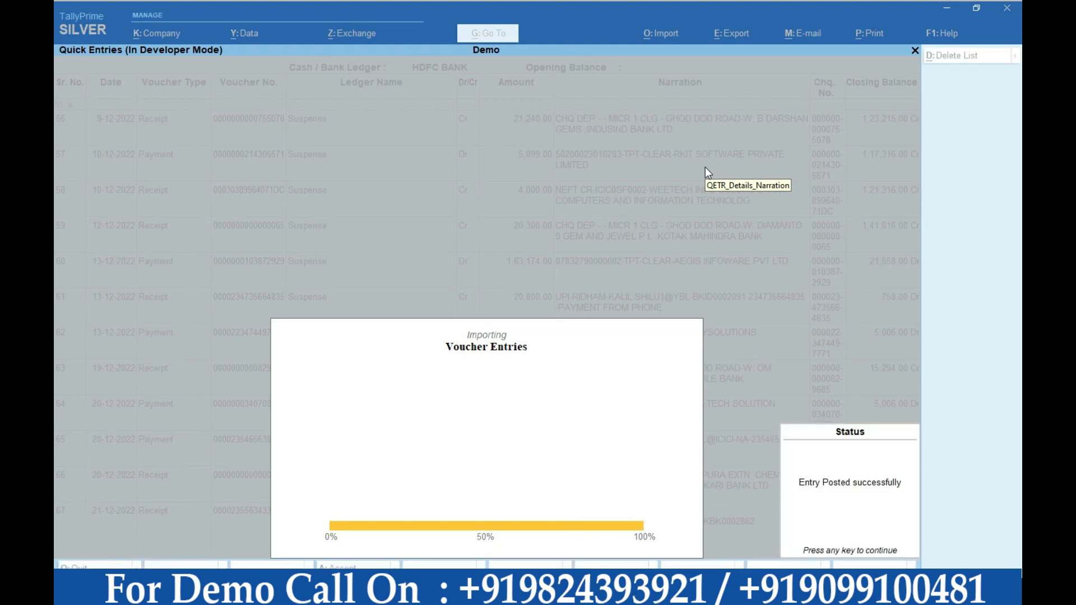
pyautogui.press('Return')
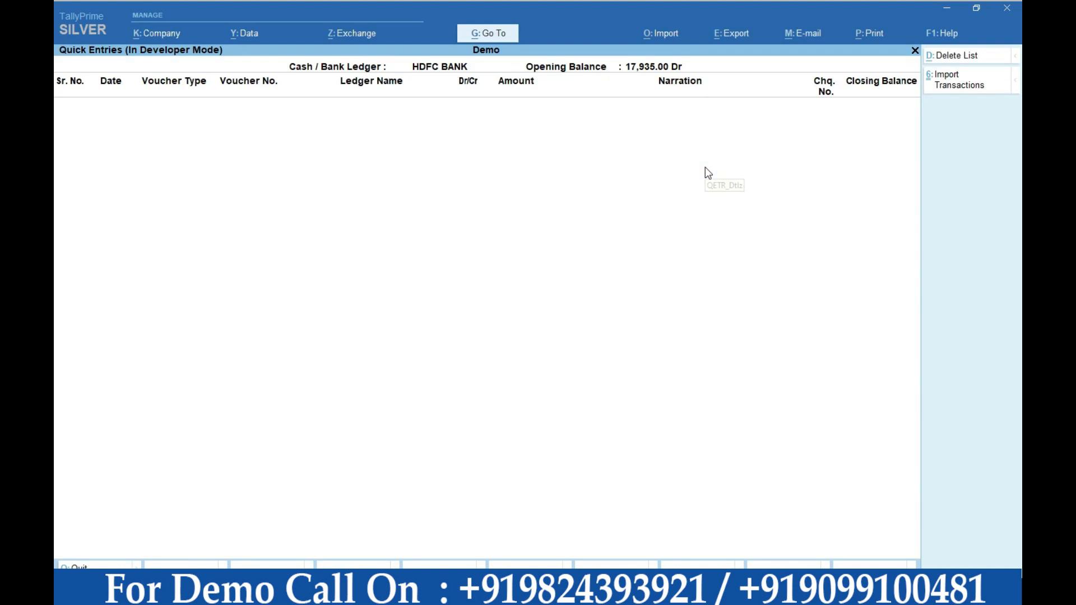
pyautogui.press('Escape')
pyautogui.press('Escape')
pyautogui.press('Escape')
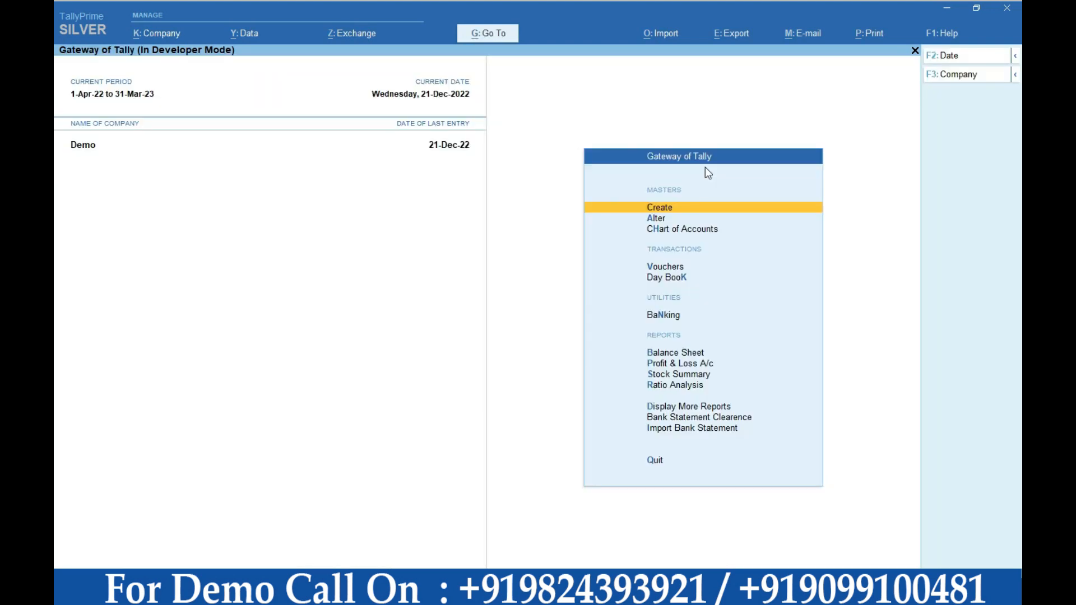
# Step: Open the Cash/Bank Summary from the account books
pyautogui.press('Down')
pyautogui.press('Down')
pyautogui.press('Down')
pyautogui.press('Down')
pyautogui.press('Down')
pyautogui.press('Down')
pyautogui.press('Down')
pyautogui.press('Down')
pyautogui.press('Down')
pyautogui.press('Down')
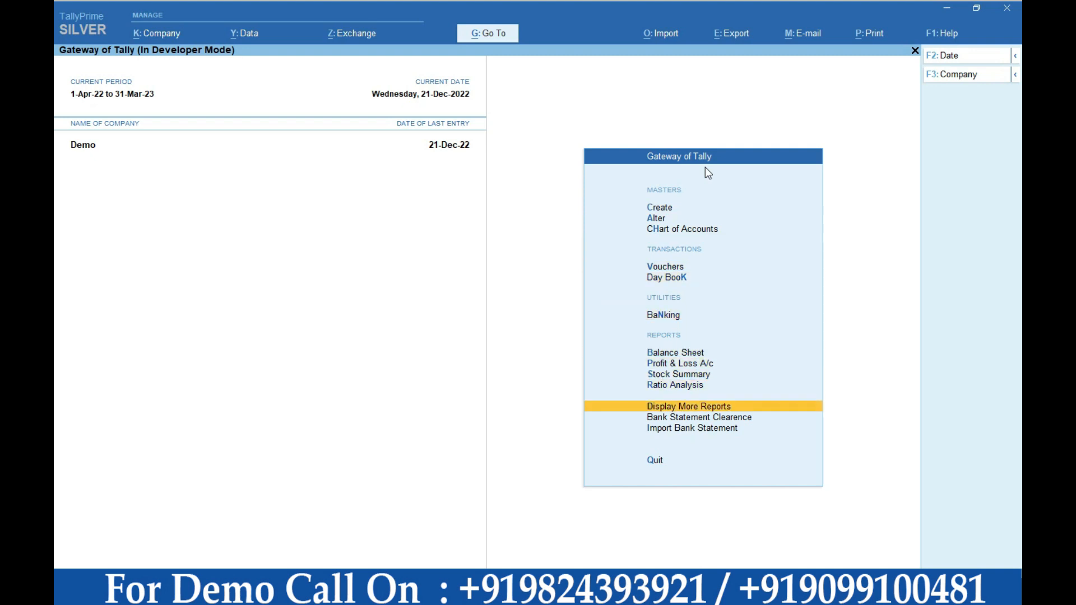
pyautogui.press('Return')
pyautogui.press('Down')
pyautogui.press('Down')
pyautogui.press('Down')
pyautogui.press('Down')
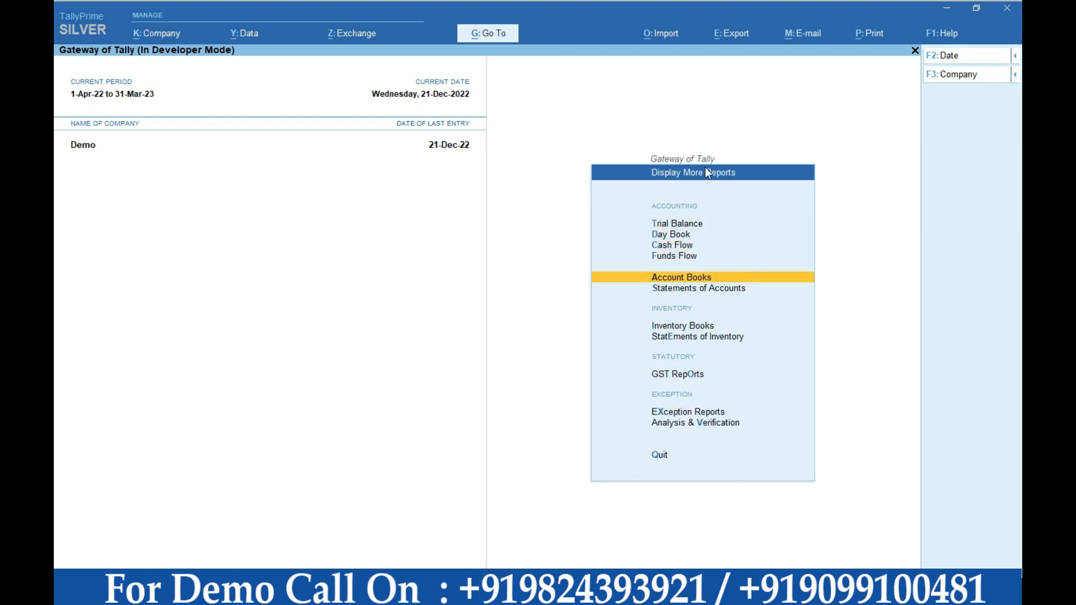
pyautogui.press('Return')
pyautogui.press('Return')
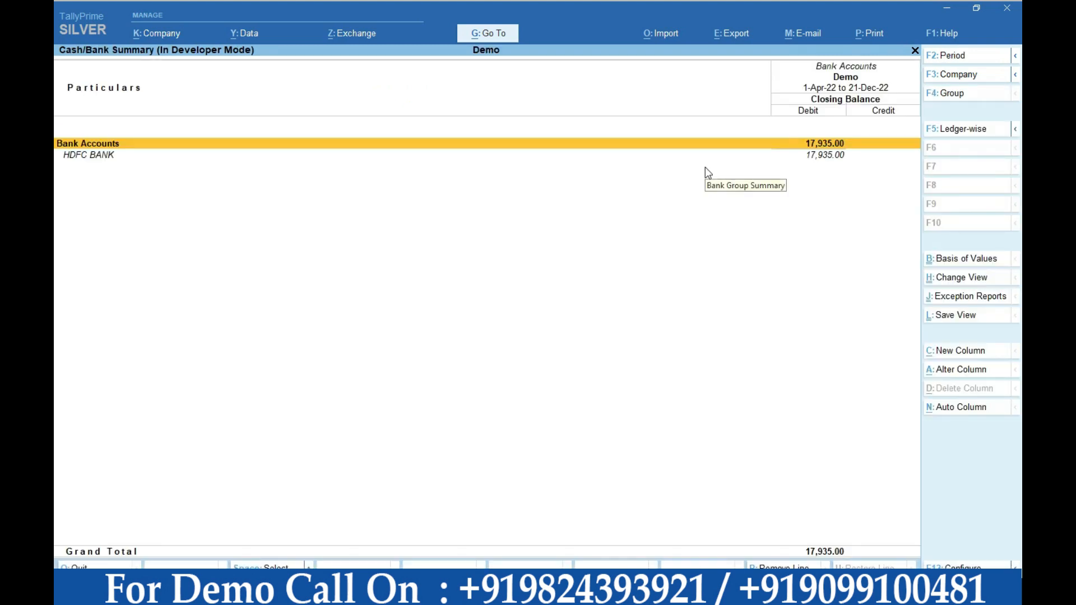
# Step: Open the HDFC BANK ledger vouchers for the period 1-Apr-22 to 21-Dec-22
pyautogui.press('Down')
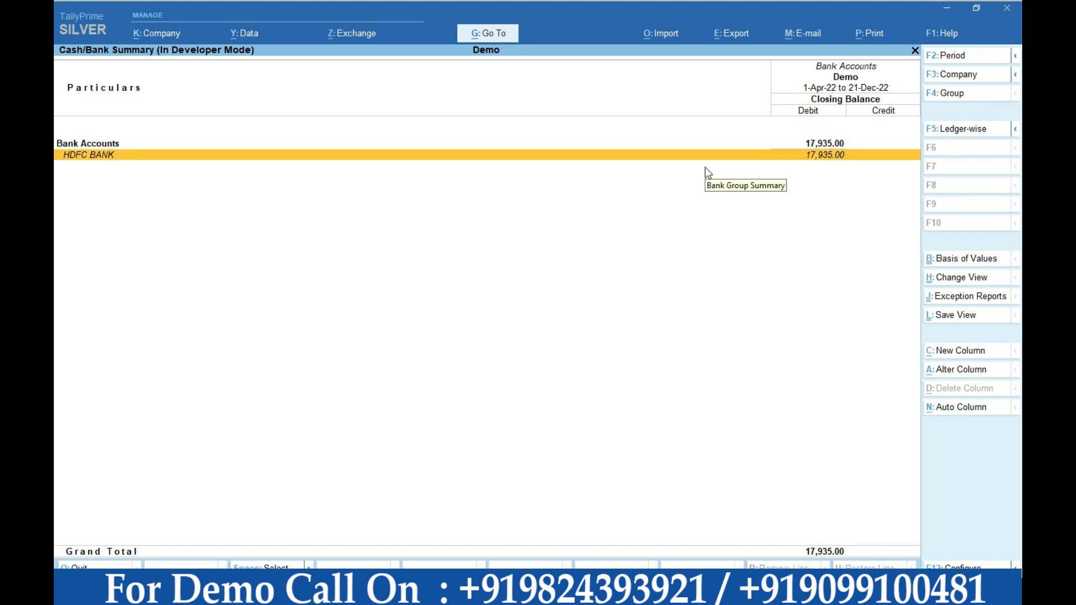
pyautogui.press('Return')
pyautogui.press('Up')
pyautogui.press('Return')
pyautogui.hotkey('alt', 'F2')
pyautogui.press('space')
pyautogui.press('Return')
pyautogui.press('space')
pyautogui.press('Return')
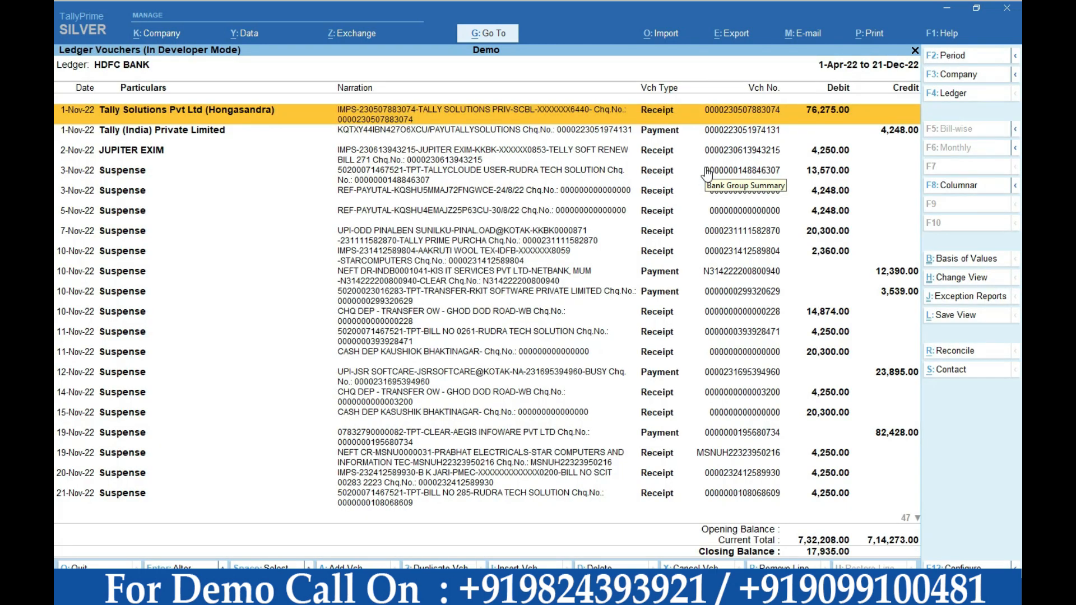
# Step: Examine the ledgers assigned to the first three HDFC BANK vouchers, marking and clearing their rows
pyautogui.press('Down')
pyautogui.press('Down')
pyautogui.press('Down')
pyautogui.press('Down')
pyautogui.press('Down')
pyautogui.press('Down')
pyautogui.press('Up')
pyautogui.press('Up')
pyautogui.press('Up')
pyautogui.press('Up')
pyautogui.press('Up')
pyautogui.press('Up')
pyautogui.press('space')
pyautogui.press('Down')
pyautogui.press('space')
pyautogui.press('Down')
pyautogui.press('space')
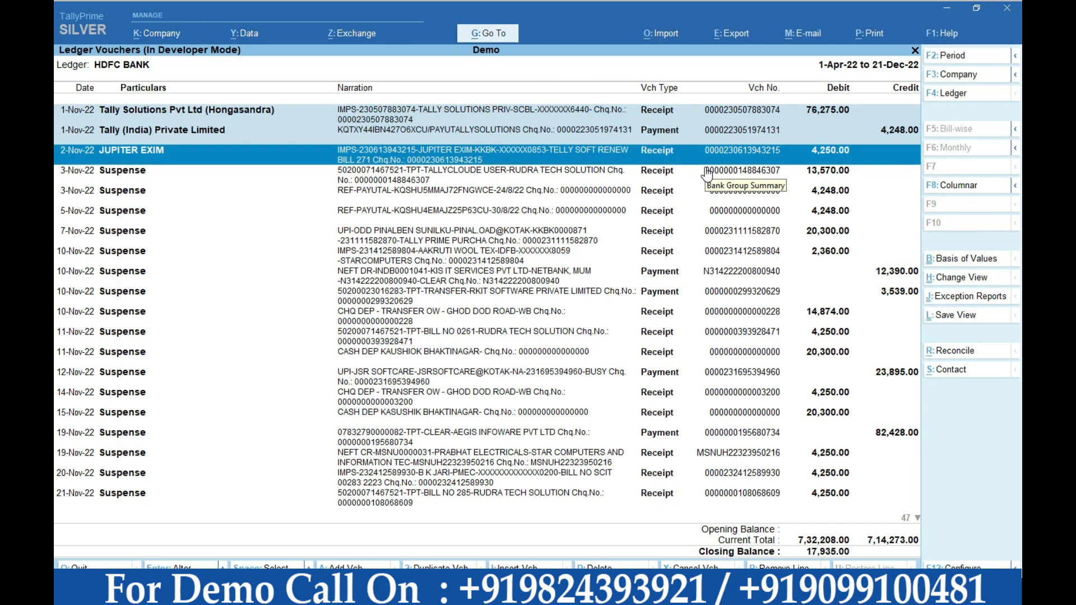
pyautogui.press('space')
pyautogui.press('Up')
pyautogui.press('space')
pyautogui.press('Up')
pyautogui.press('space')
pyautogui.press('Down')
pyautogui.press('Down')
pyautogui.press('Down')
# Step: Mark the five Suspense receipts dated 3-Nov-22 to 10-Nov-22 to review the entries without a proper ledger
pyautogui.press('space')
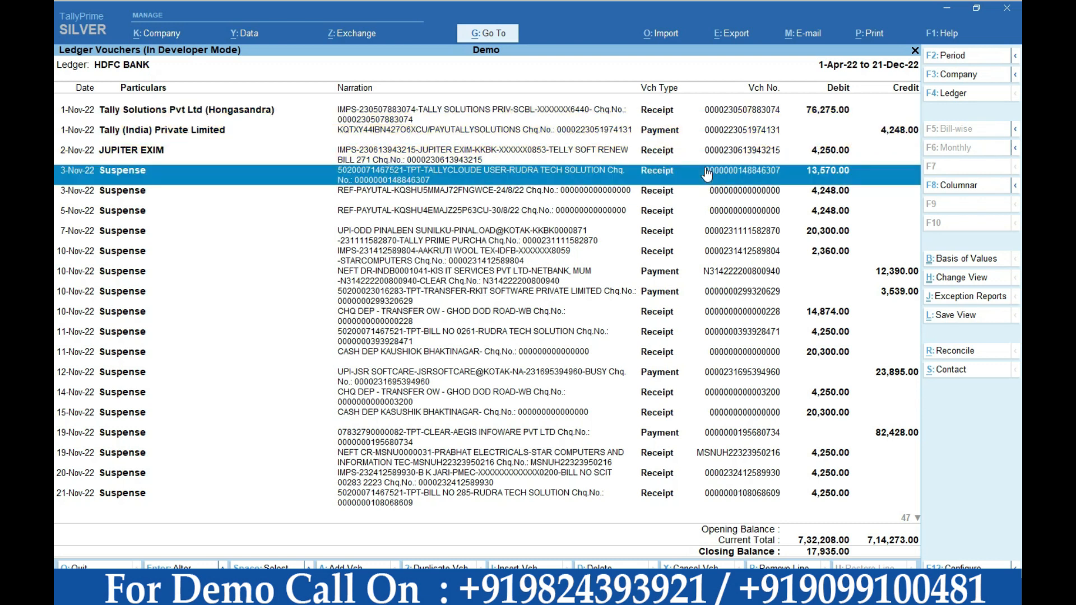
pyautogui.press('Down')
pyautogui.press('space')
pyautogui.press('Down')
pyautogui.press('space')
pyautogui.press('Down')
pyautogui.press('space')
pyautogui.press('Down')
pyautogui.press('space')
pyautogui.press('Up')
pyautogui.press('Up')
pyautogui.press('Up')
pyautogui.press('Up')
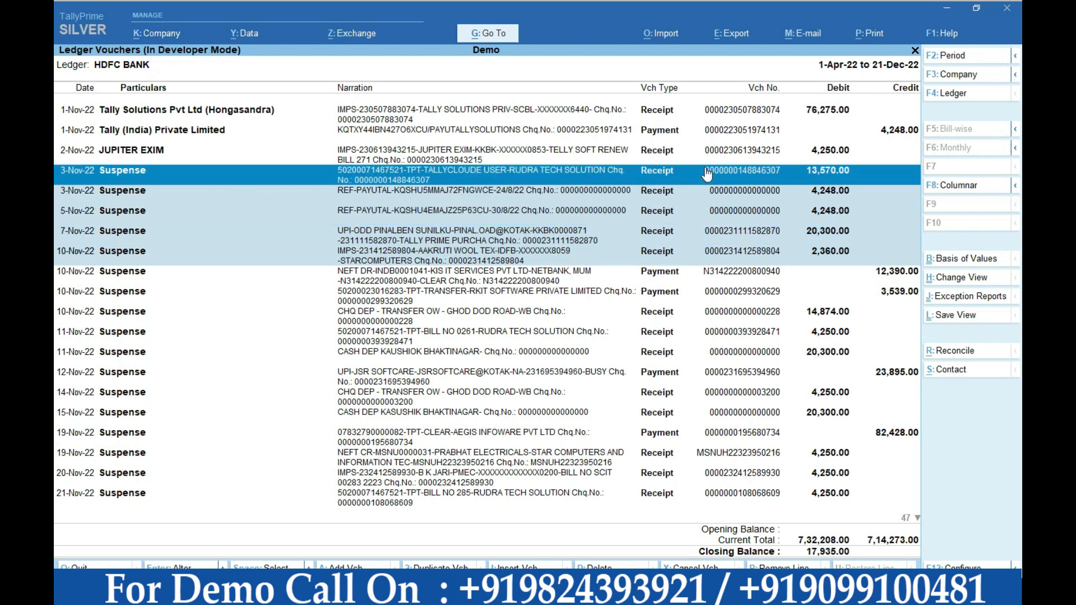
# Step: Change the ledger of the 13,570.00 receipt dated 3-Nov-22 to ADITI ENTERPRISE and save the voucher
pyautogui.press('Return')
pyautogui.press('Return')
pyautogui.press('Return')
pyautogui.press('Return')
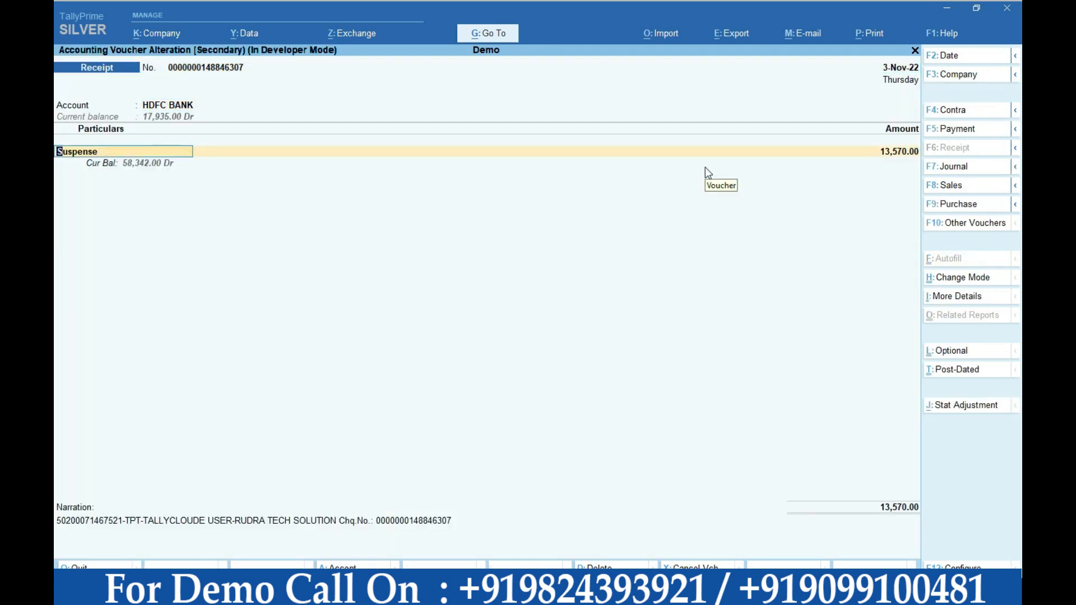
pyautogui.press('BackSpace')
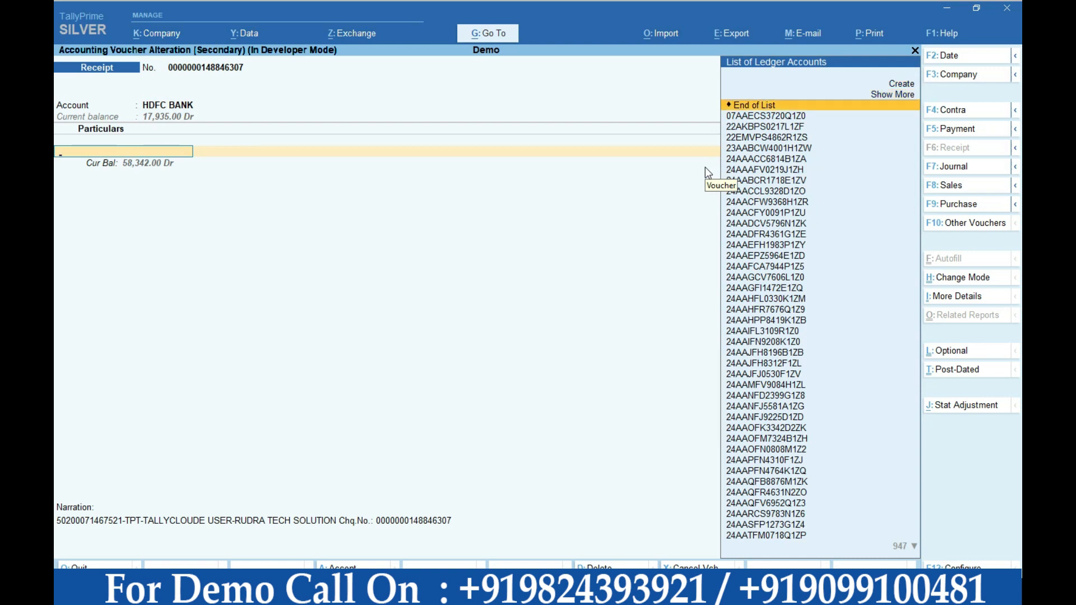
pyautogui.write('ad')
pyautogui.press('Return')
pyautogui.press('Return')
pyautogui.press('Return')
pyautogui.press('Return')
pyautogui.press('Return')
pyautogui.press('Return')
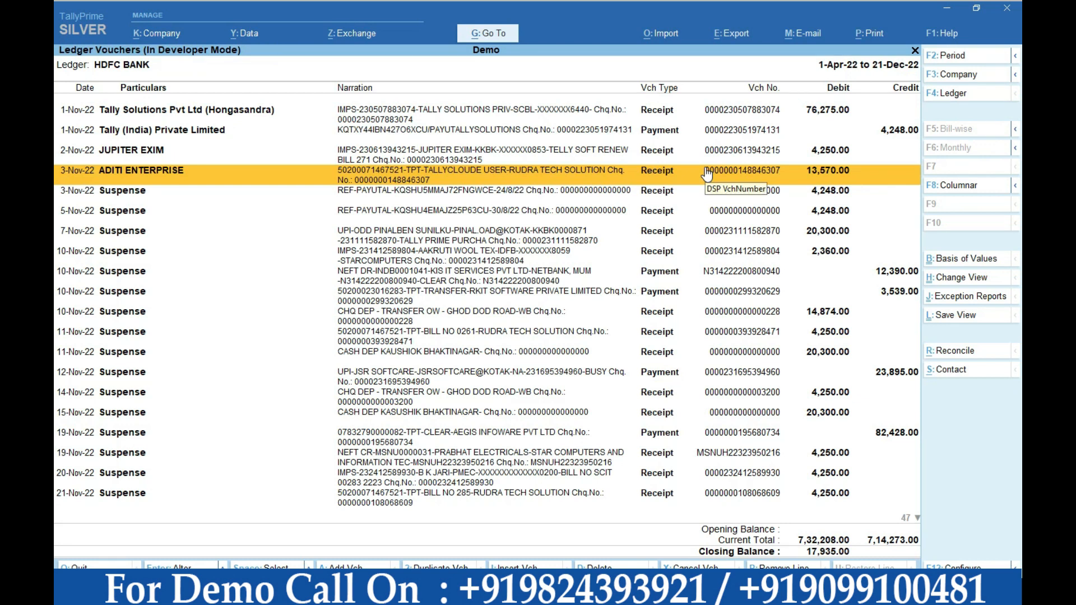
# Step: Leave the HDFC BANK reports and open Bank Statement Clearence for the Suspense ledger
pyautogui.press('Down')
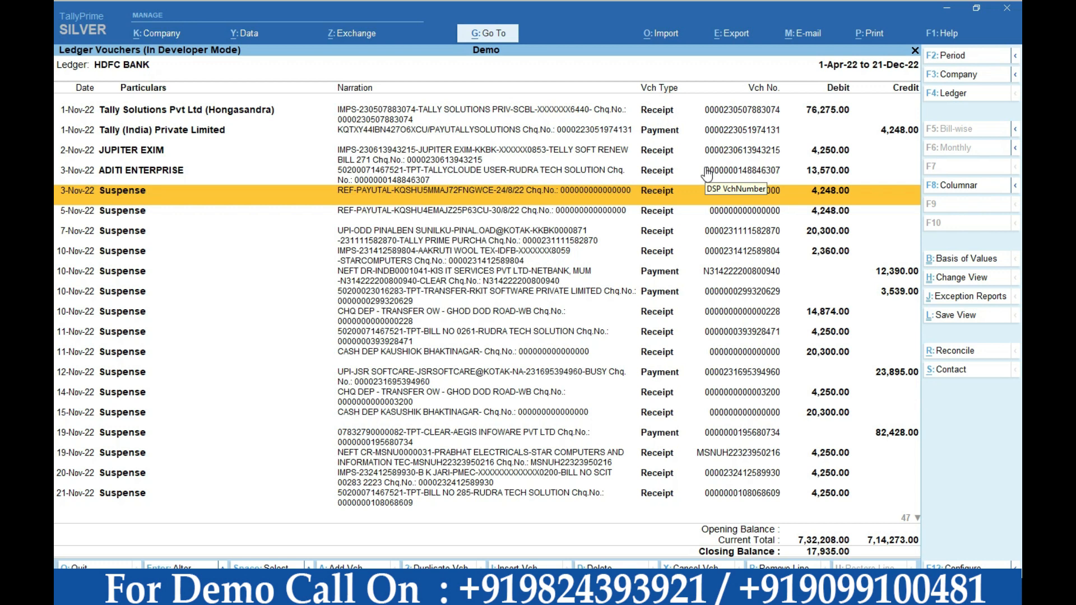
pyautogui.press('Escape')
pyautogui.press('Escape')
pyautogui.press('Escape')
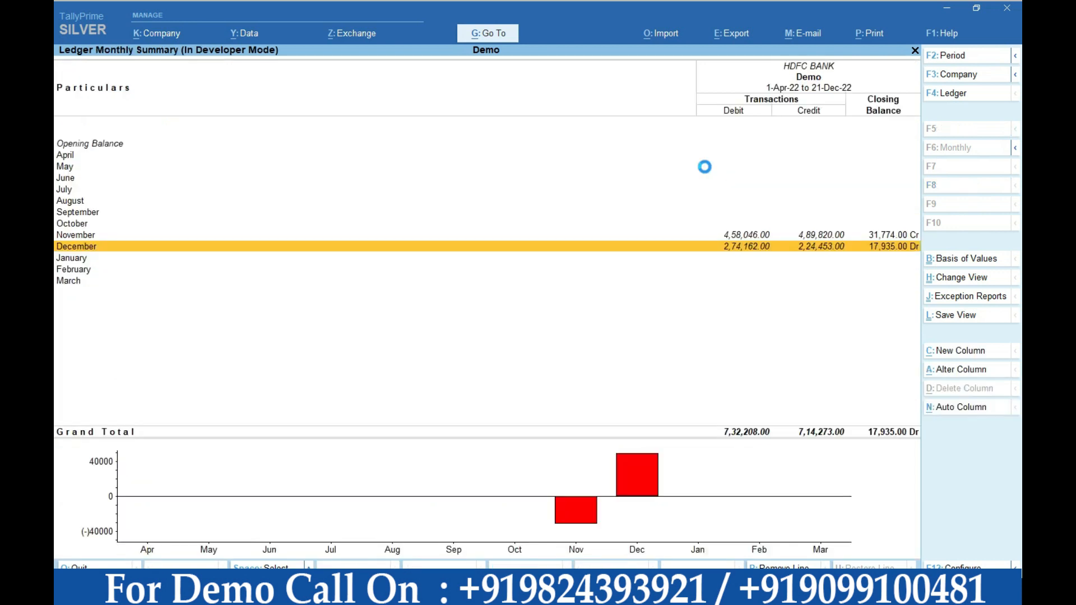
pyautogui.press('Escape')
pyautogui.press('Escape')
pyautogui.press('Up')
pyautogui.press('Up')
pyautogui.press('Up')
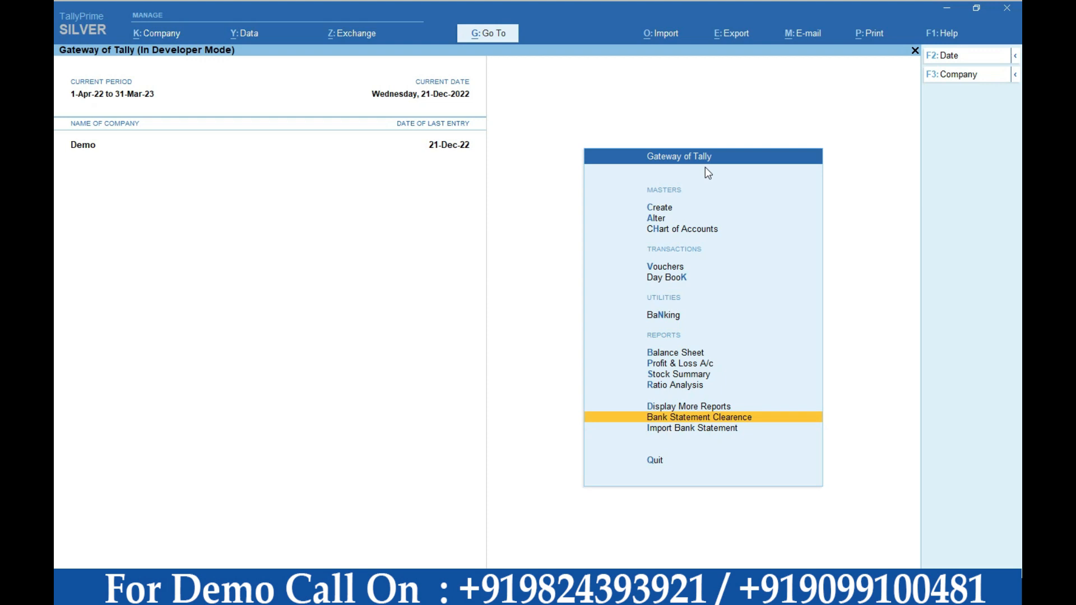
pyautogui.press('Return')
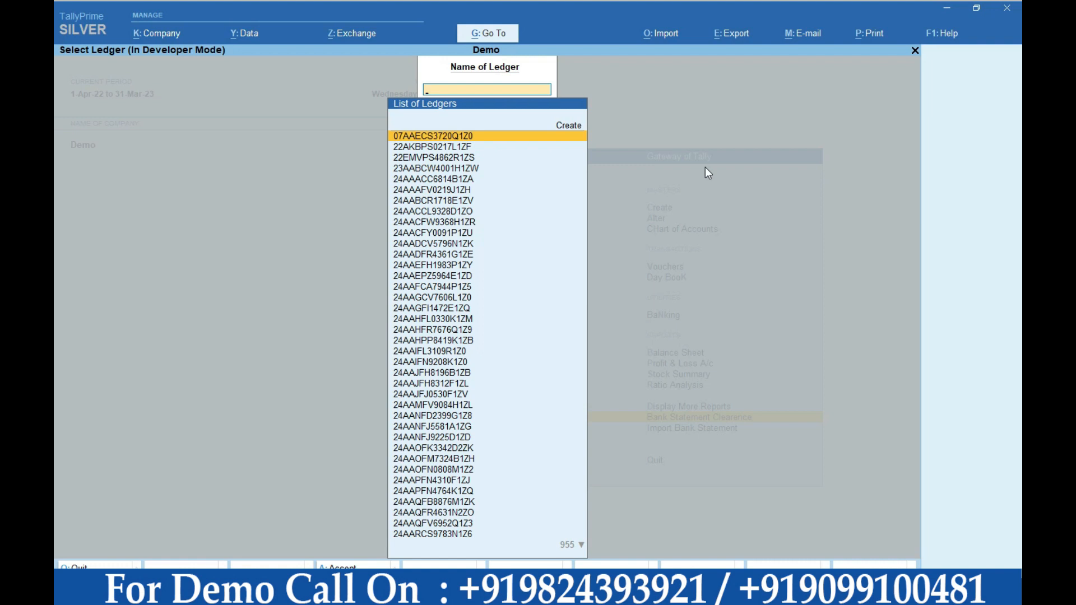
pyautogui.write('Sus')
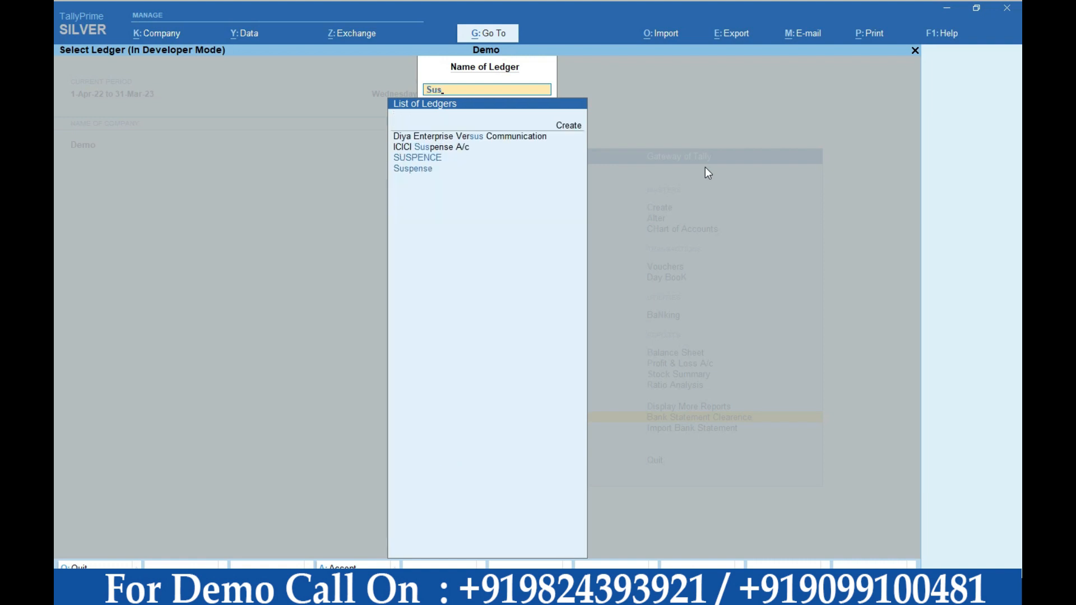
pyautogui.press('Return')
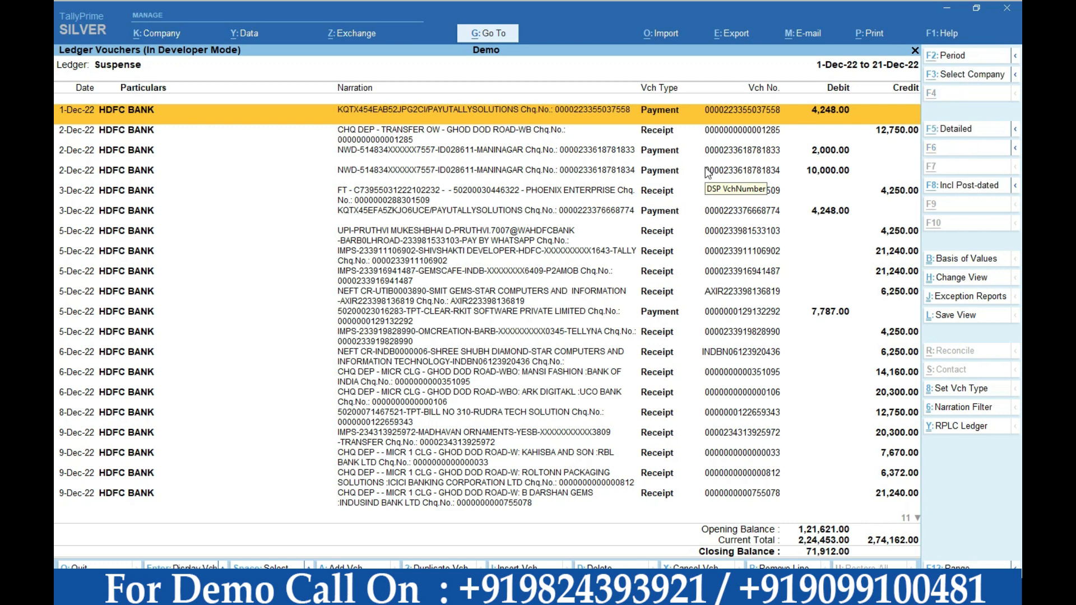
# Step: Set the Suspense ledger's voucher period to 1-Apr-22 to 21-Dec-22
pyautogui.hotkey('alt', 'F2')
pyautogui.press('space')
pyautogui.press('Return')
pyautogui.press('space')
pyautogui.press('Return')
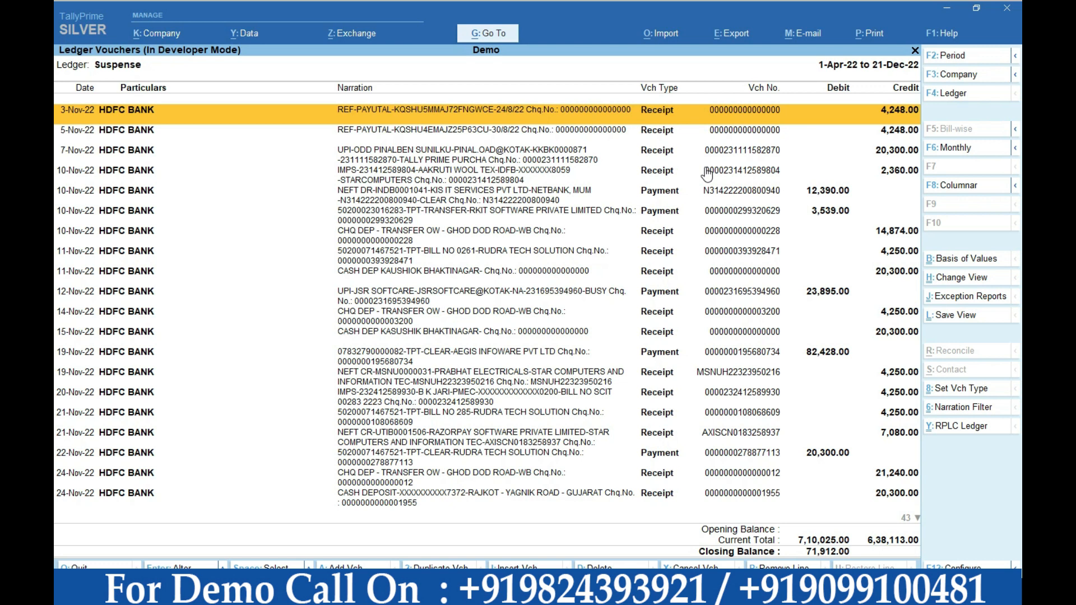
# Step: Filter the Suspense ledger's vouchers to those whose narration contains "Kis It Services"
pyautogui.click(944, 409)
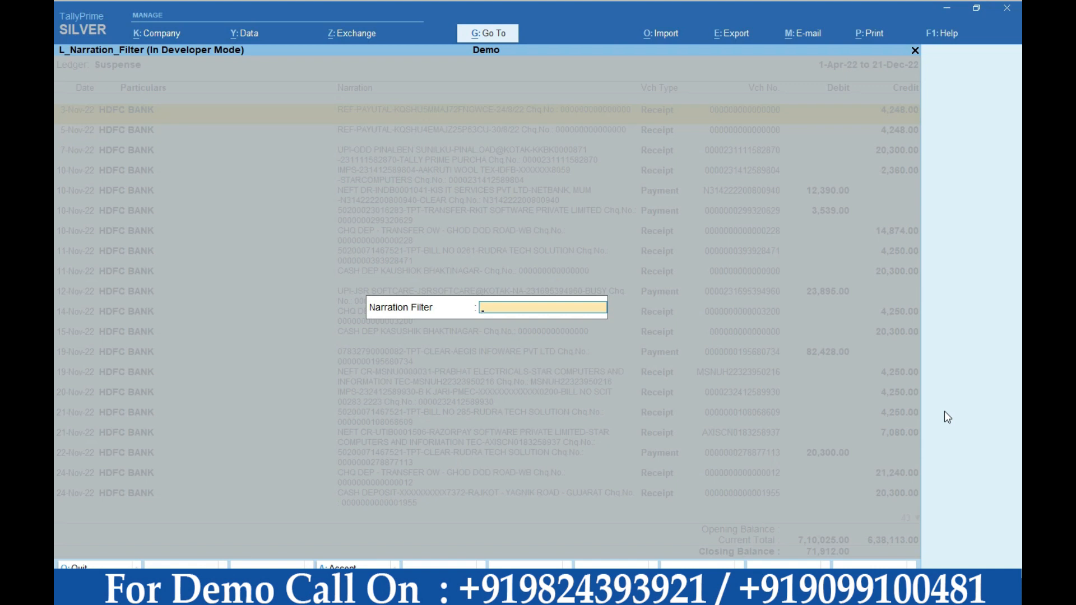
pyautogui.write('Kis it Services')
pyautogui.press('Return')
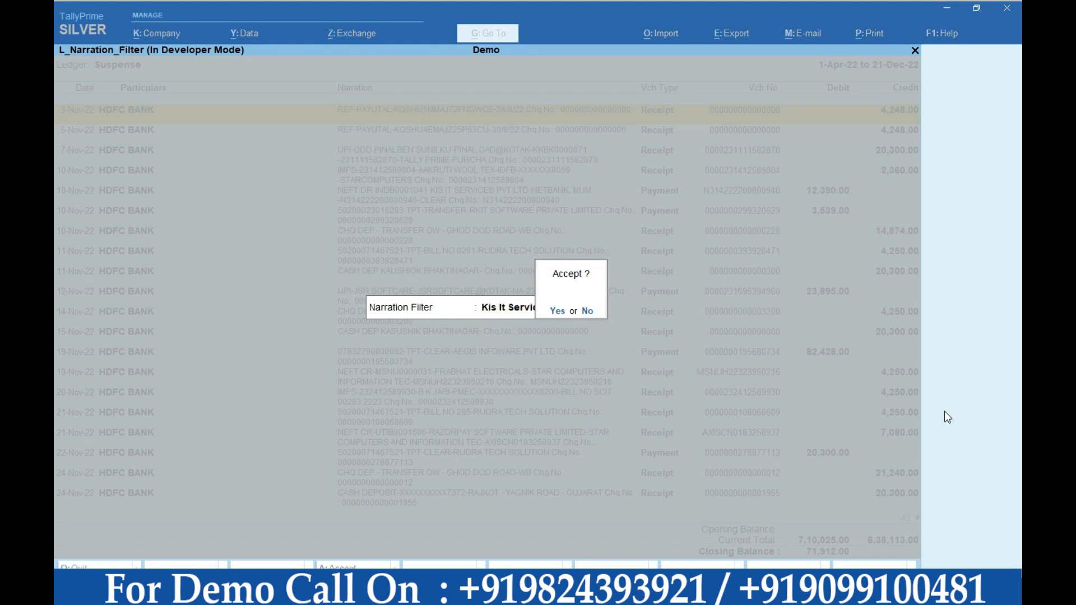
pyautogui.press('Return')
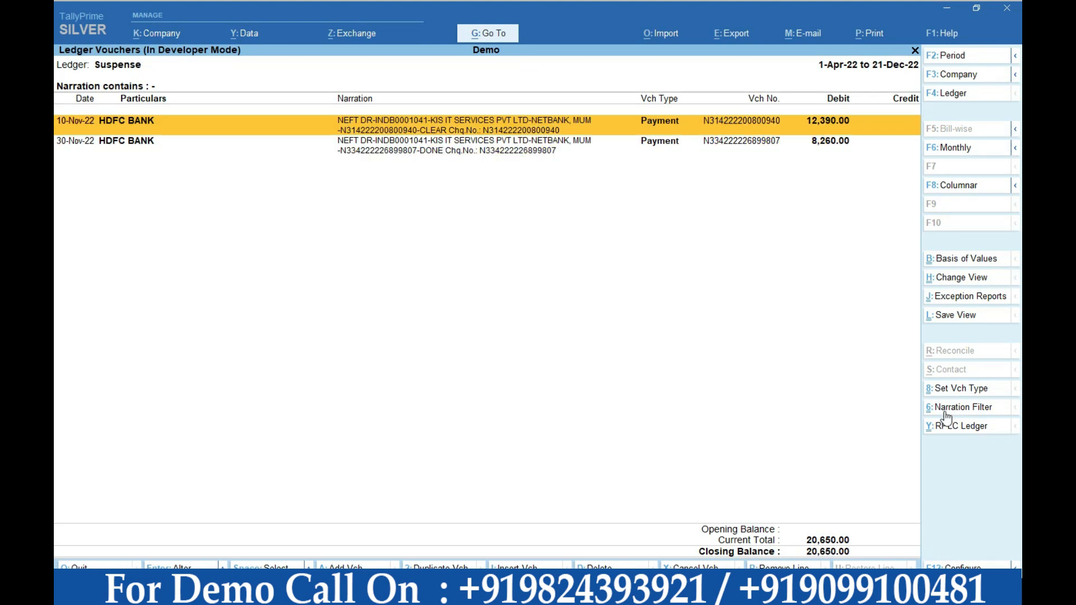
# Step: Select the payments dated 10-Nov-22 and 30-Nov-22 and replace their Suspense ledger with Kis It Services Pvt Ltd
pyautogui.press('Down')
pyautogui.press('Up')
pyautogui.press('space')
pyautogui.press('space')
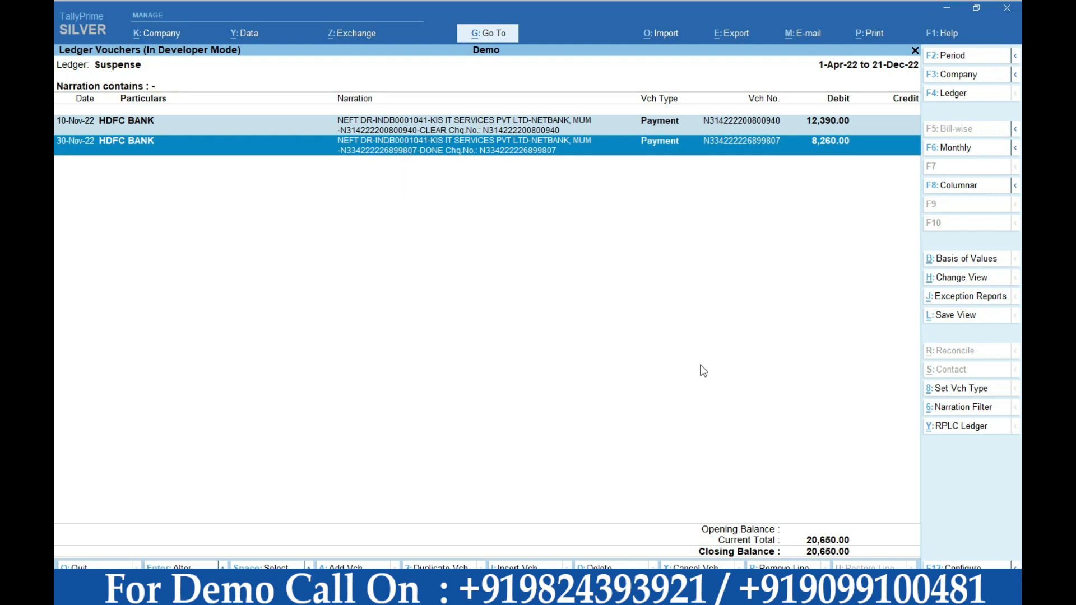
pyautogui.click(978, 430)
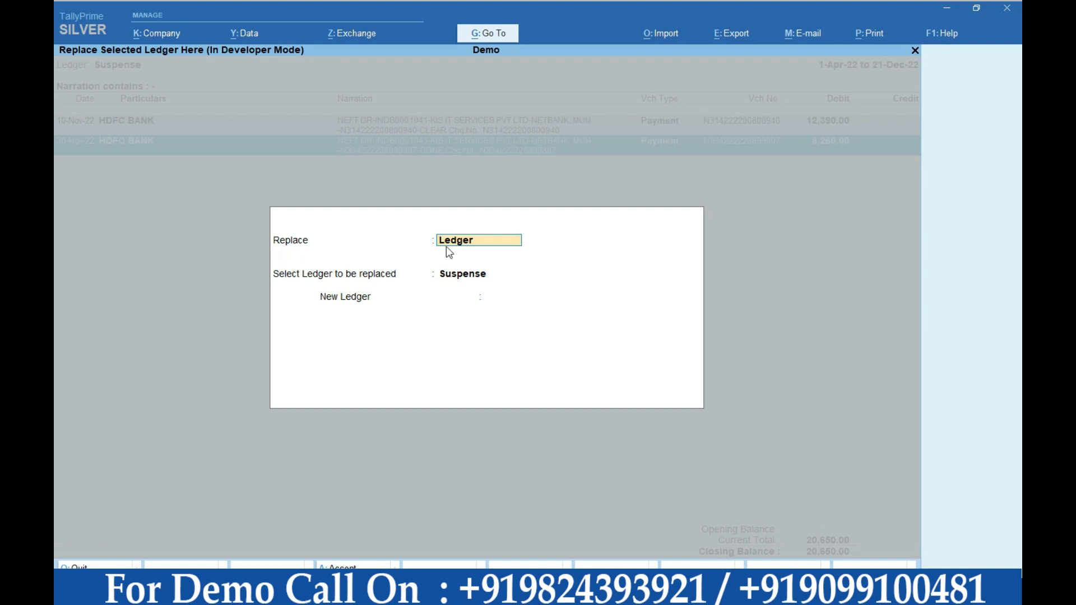
pyautogui.press('Return')
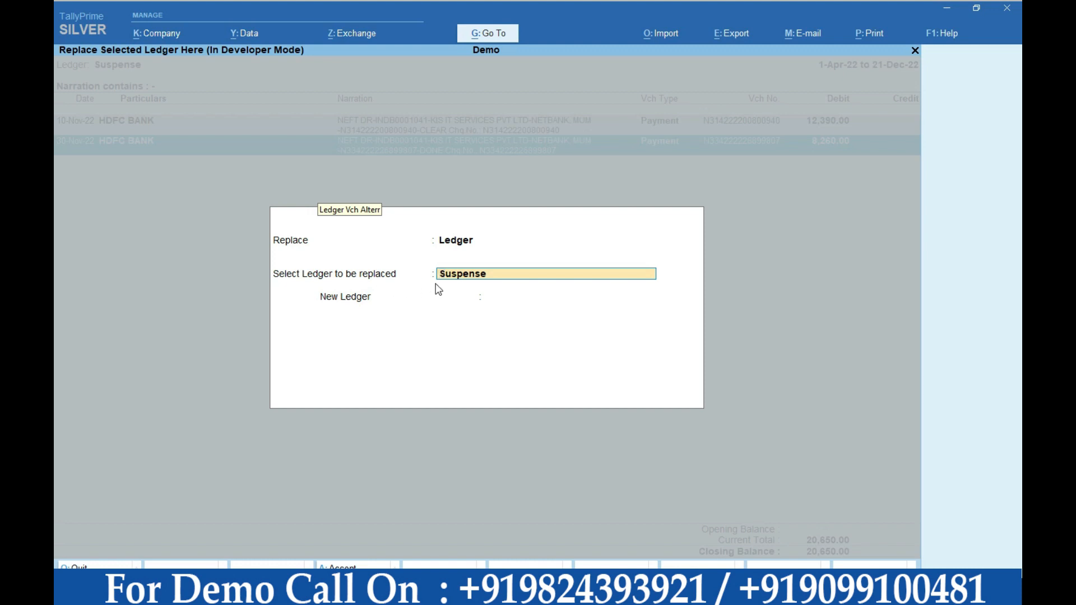
pyautogui.press('Return')
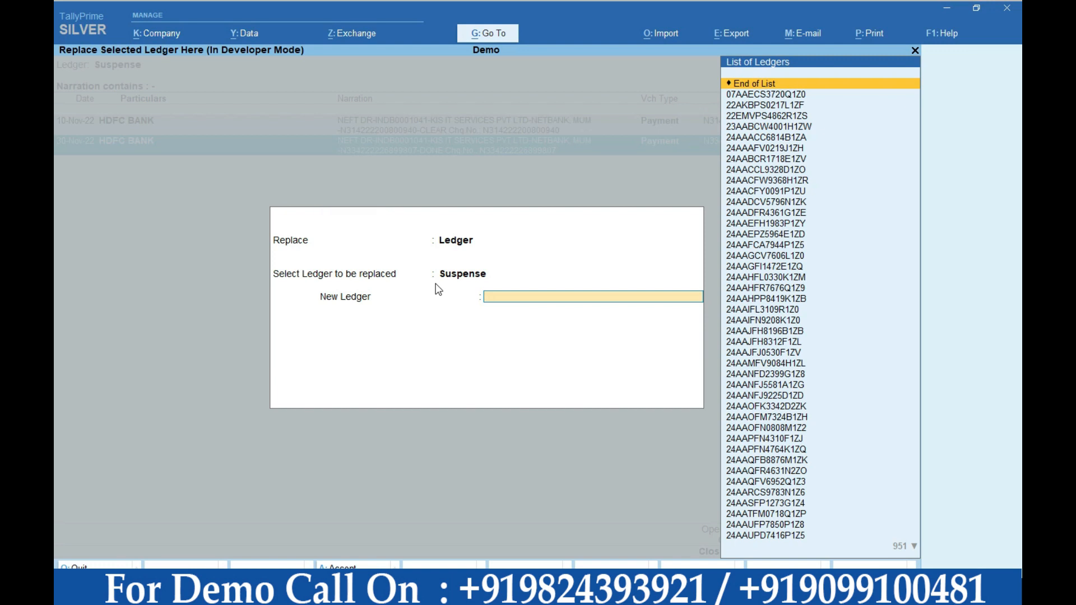
pyautogui.write('Kis')
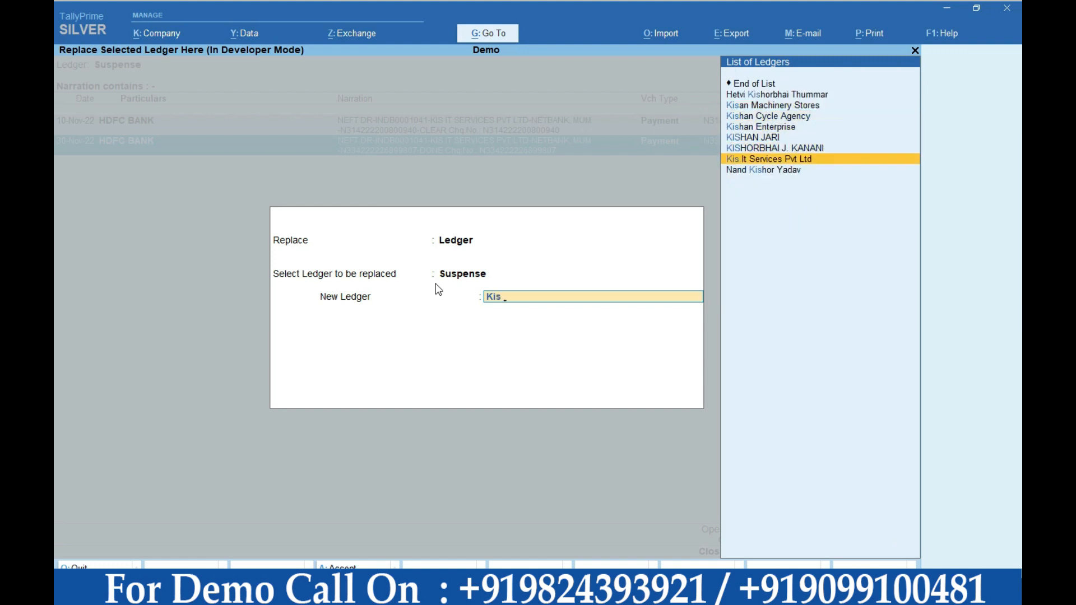
pyautogui.press('Return')
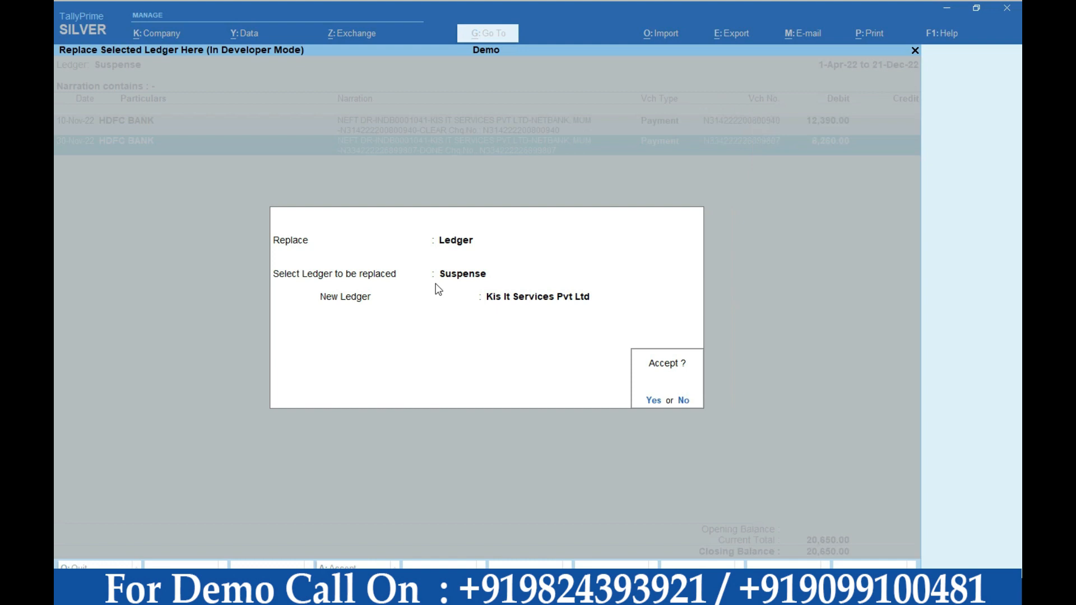
pyautogui.press('Return')
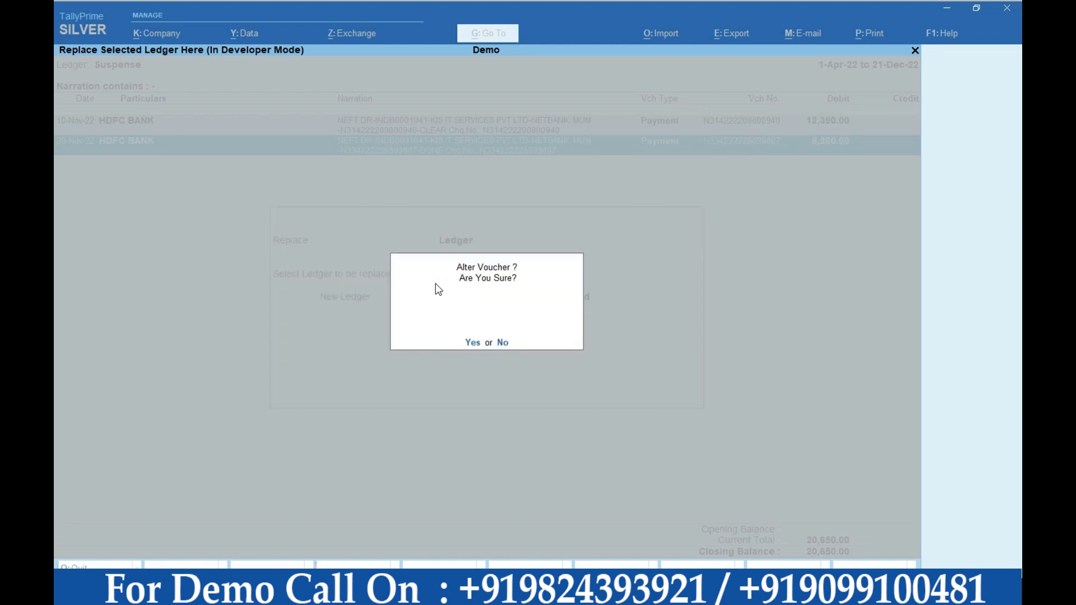
pyautogui.press('Return')
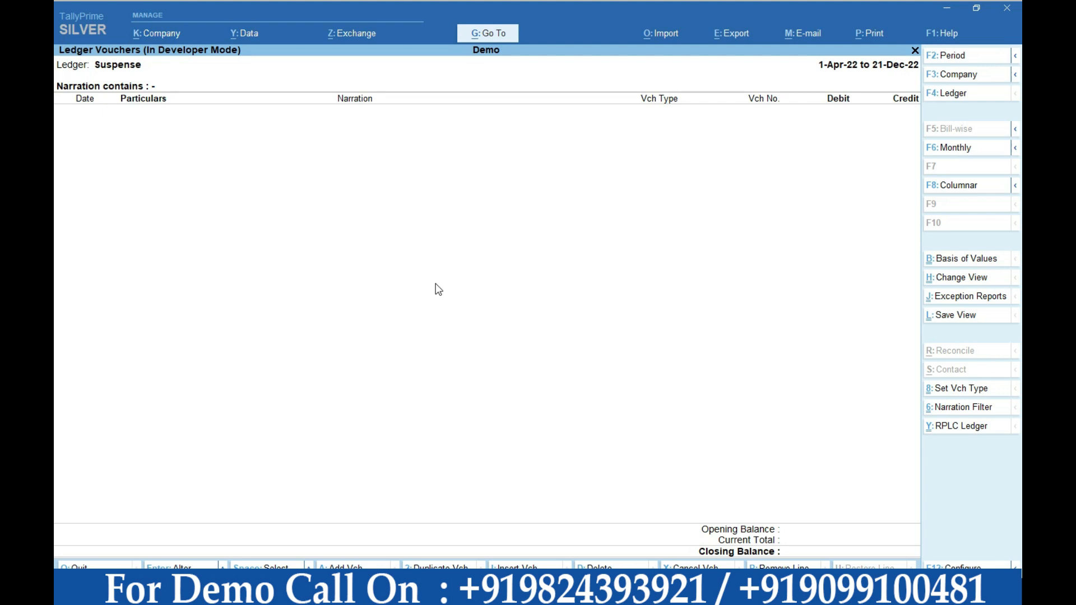
# Step: Leave the Suspense ledger's vouchers and return to the Gateway of Tally
pyautogui.press('F4')
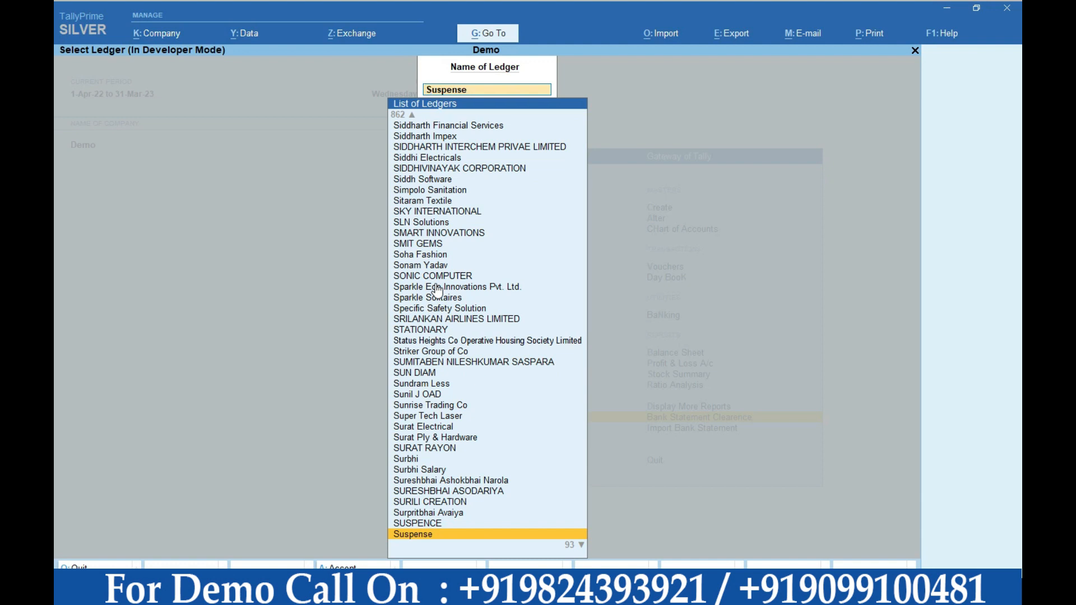
pyautogui.press('Escape')
pyautogui.press('Escape')
# Step: Open the Kis It Services Pvt Ltd ledger's vouchers from the Account Books reports
pyautogui.press('n')
pyautogui.press('Down')
pyautogui.press('Down')
pyautogui.press('Down')
pyautogui.press('Down')
pyautogui.press('Down')
pyautogui.press('Down')
pyautogui.press('Down')
pyautogui.press('Down')
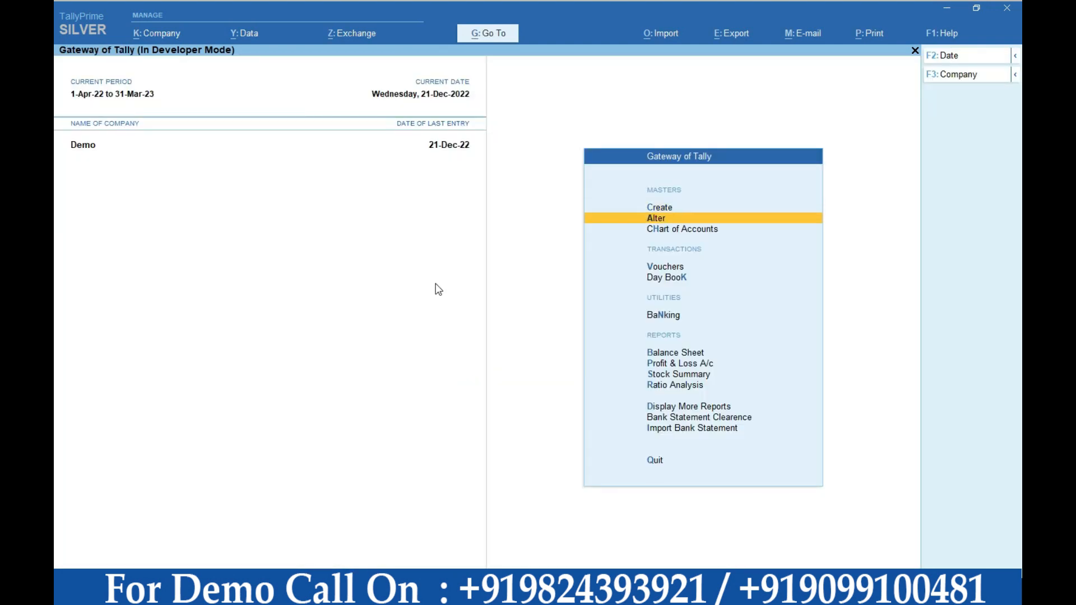
pyautogui.press('Down')
pyautogui.press('Down')
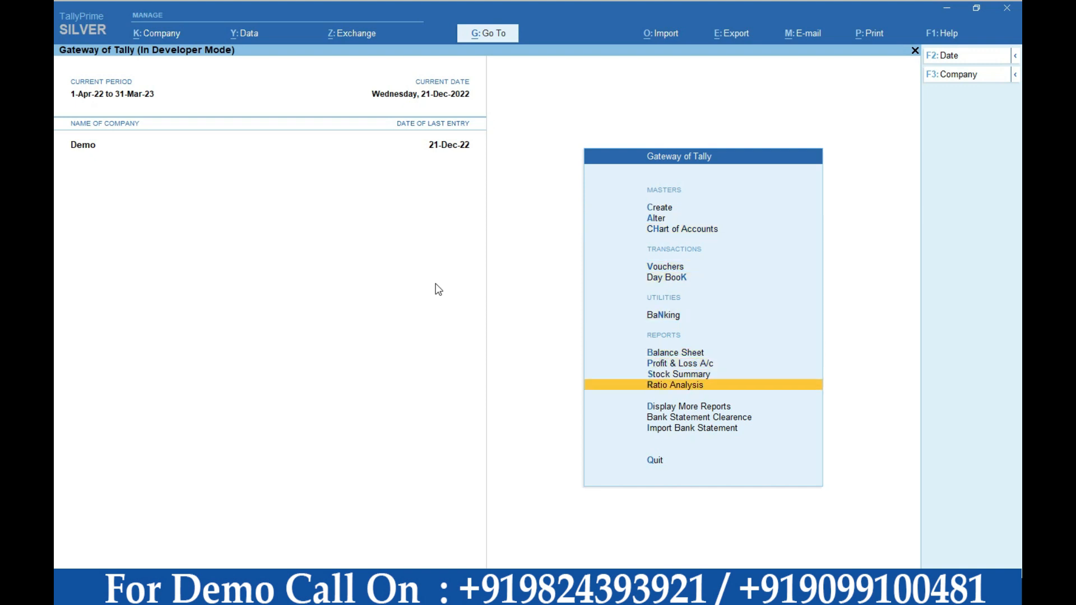
pyautogui.press('Return')
pyautogui.press('Down')
pyautogui.press('Down')
pyautogui.press('Down')
pyautogui.press('Down')
pyautogui.press('Return')
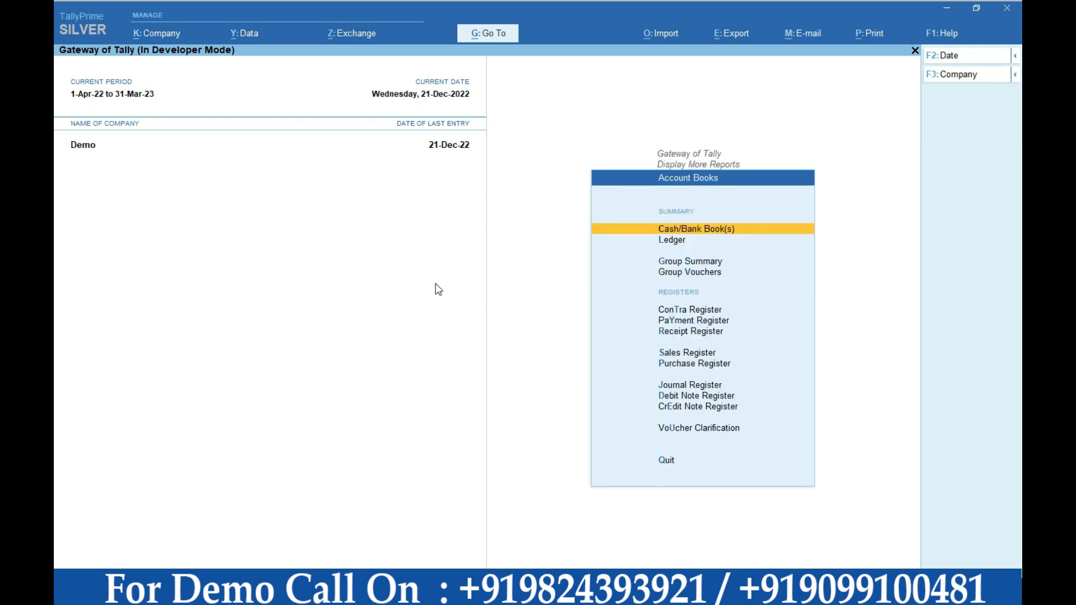
pyautogui.press('Down')
pyautogui.press('Return')
pyautogui.write('Kis i')
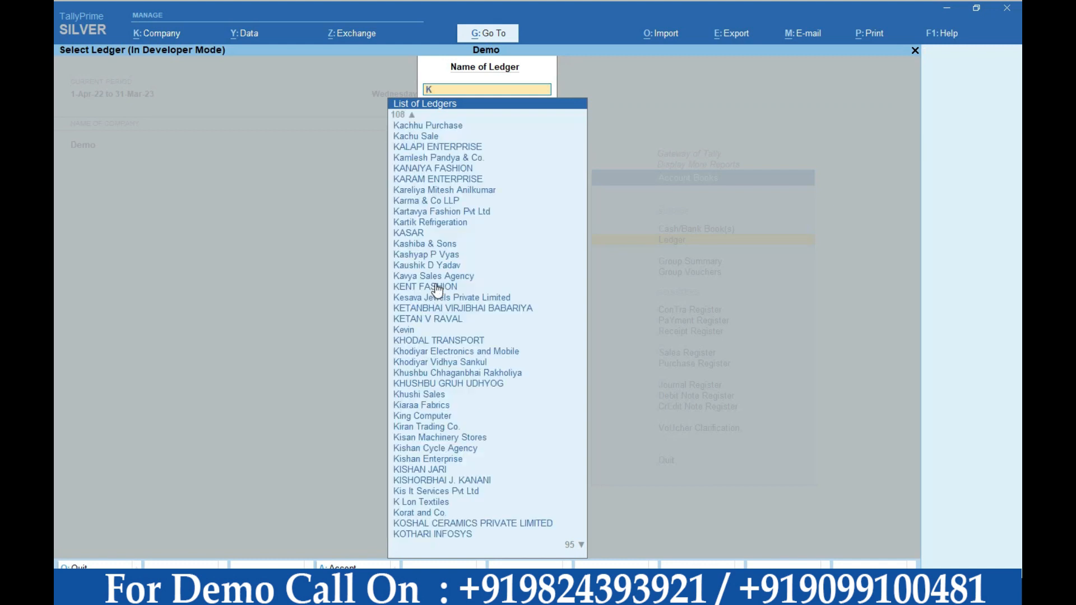
pyautogui.press('Return')
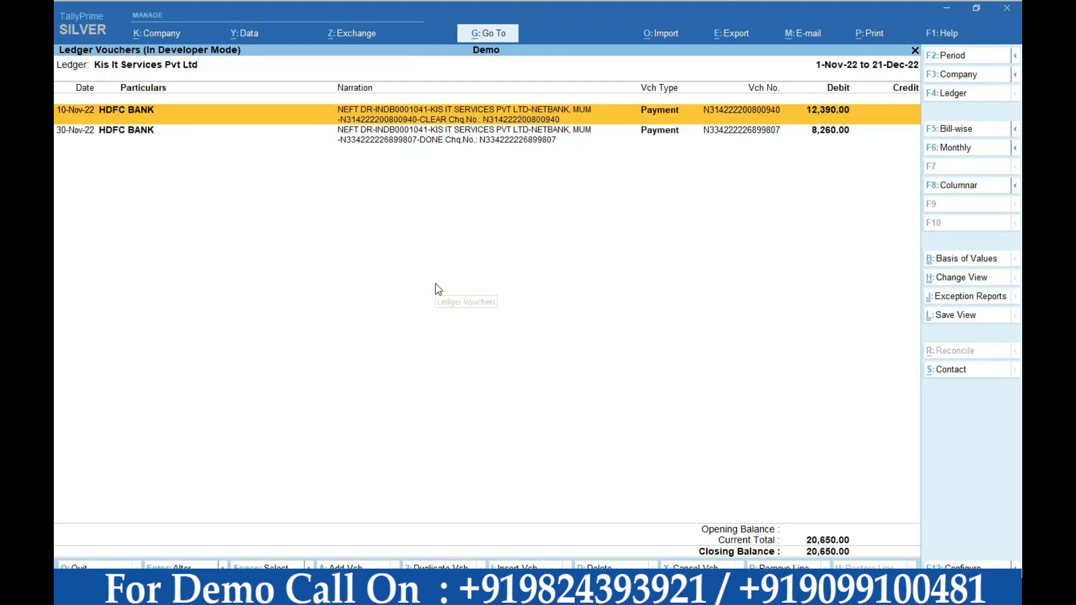
# Step: Check the report period and examine the two HDFC BANK payments in the Kis It Services Pvt Ltd ledger
pyautogui.press('F2')
pyautogui.press('Return')
pyautogui.press('Return')
pyautogui.press('Down')
pyautogui.press('Up')
pyautogui.press('Down')
pyautogui.press('Up')
pyautogui.press('Down')
pyautogui.press('Up')
pyautogui.press('Down')
pyautogui.press('Up')
# Step: Close the Kis It Services Pvt Ltd ledger report and go back to the Gateway of Tally
pyautogui.press('Escape')
pyautogui.press('Escape')
pyautogui.press('Escape')
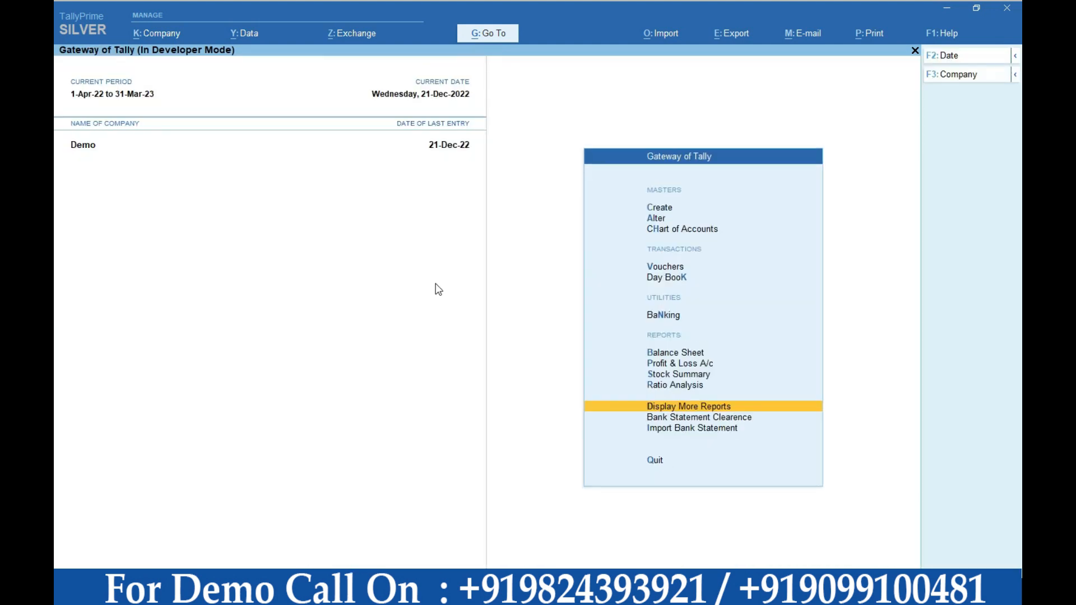
pyautogui.press('Escape')
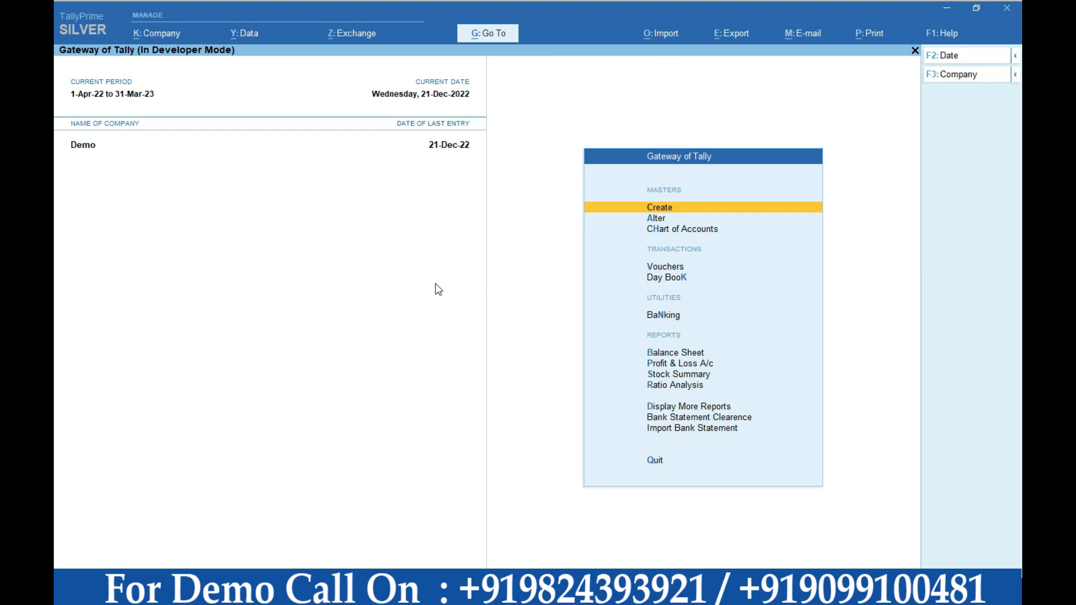